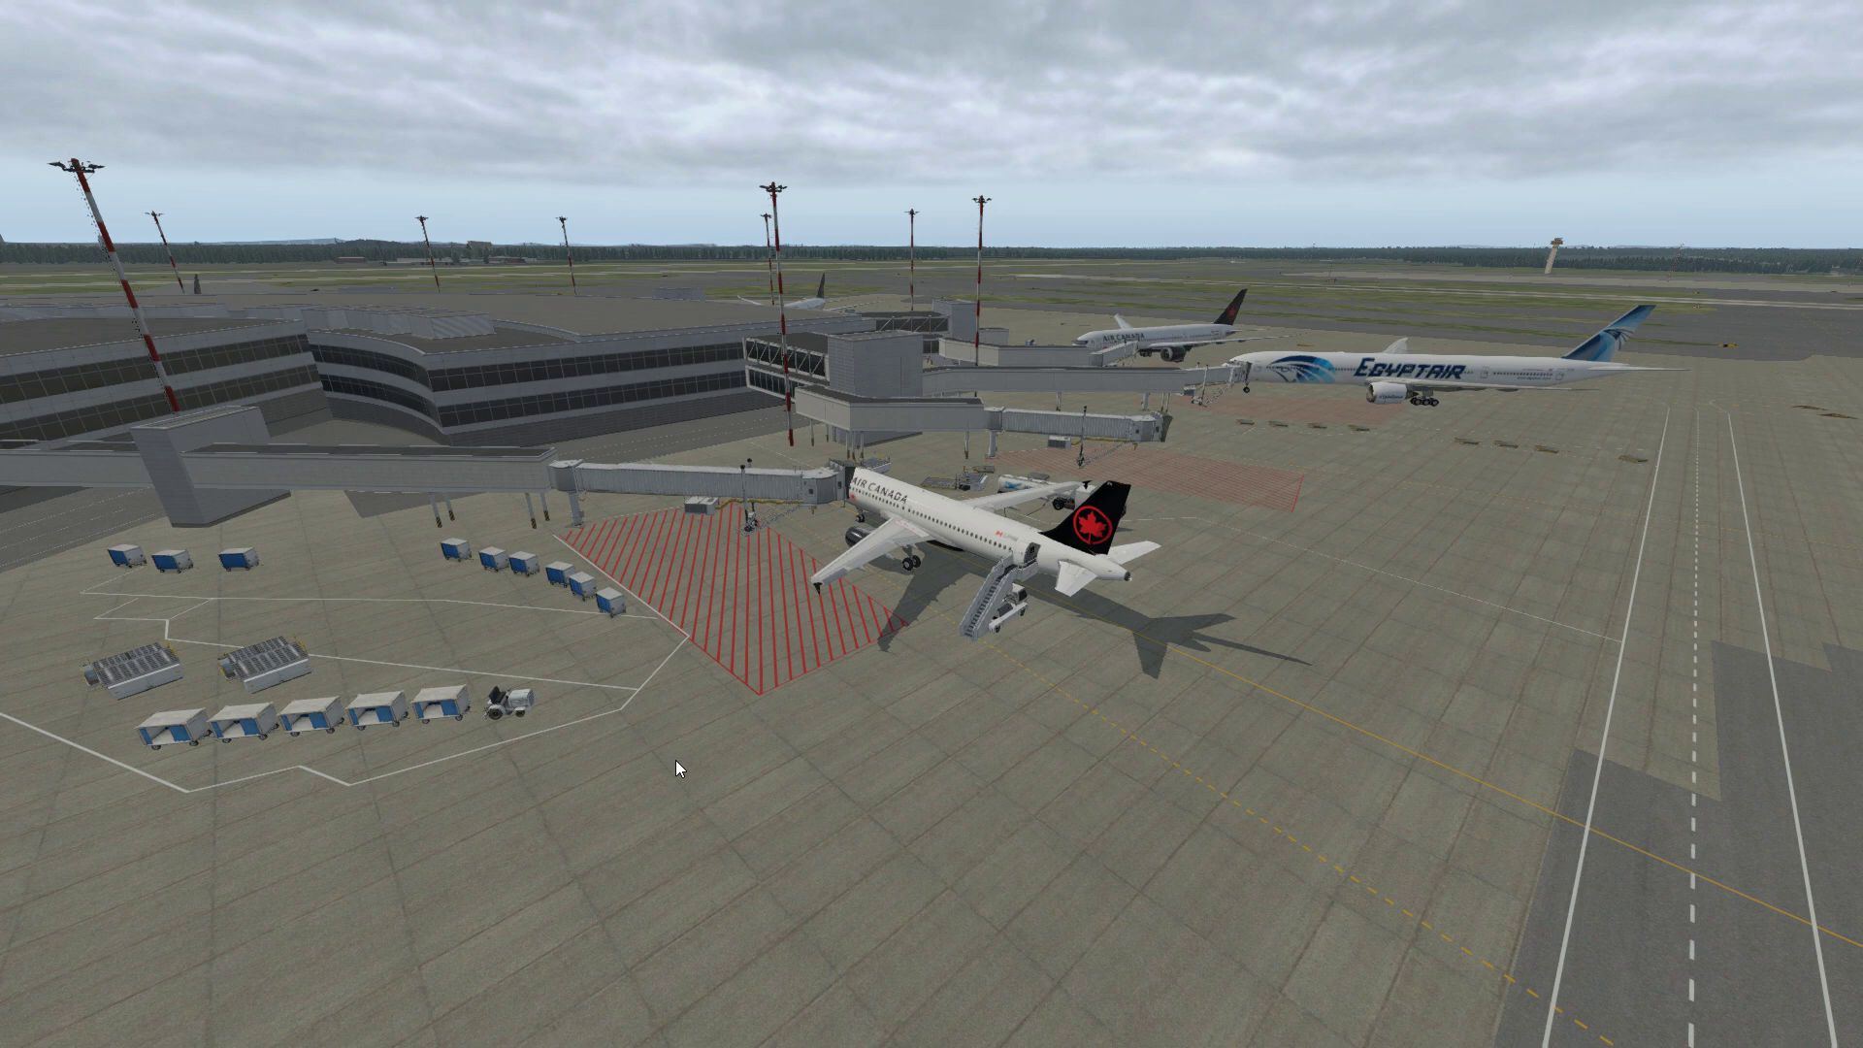
Trigger the A320's fire test, ECAM status and FMGS command with key shortcuts
{"action": "key", "text": "f"}
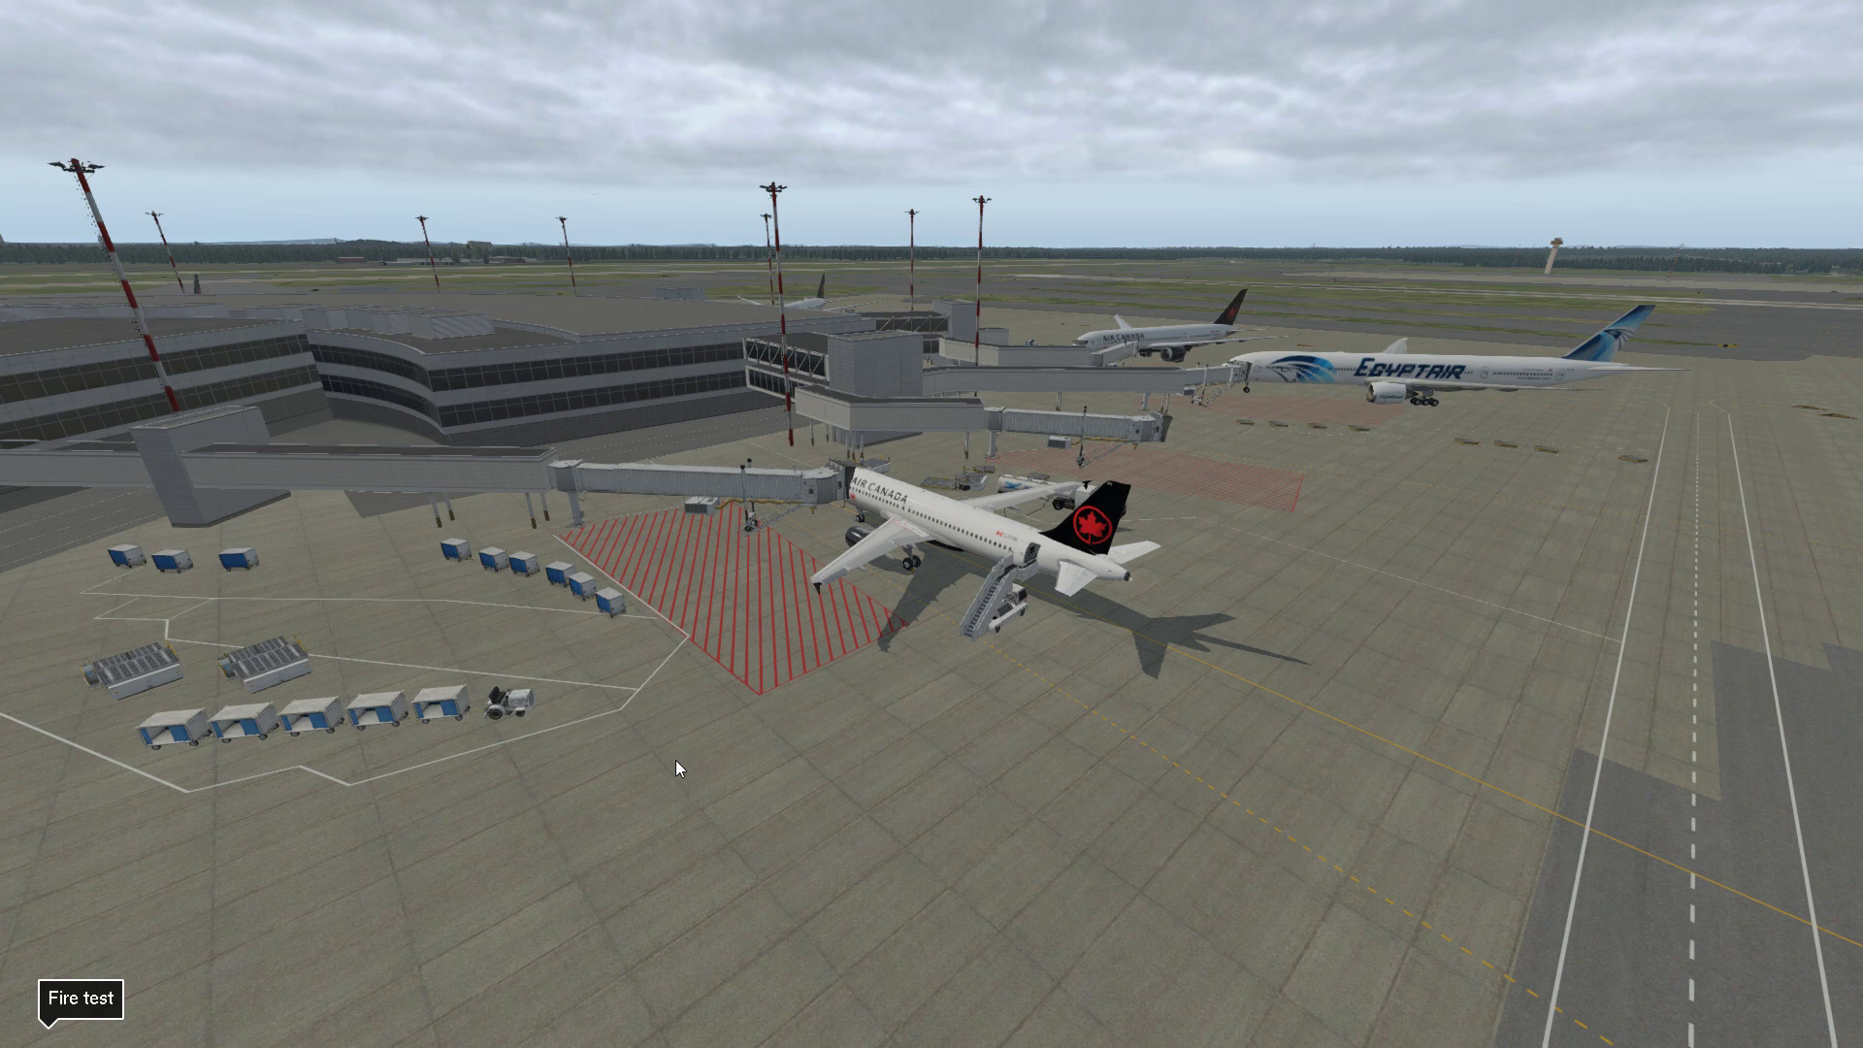
{"action": "key", "text": "s"}
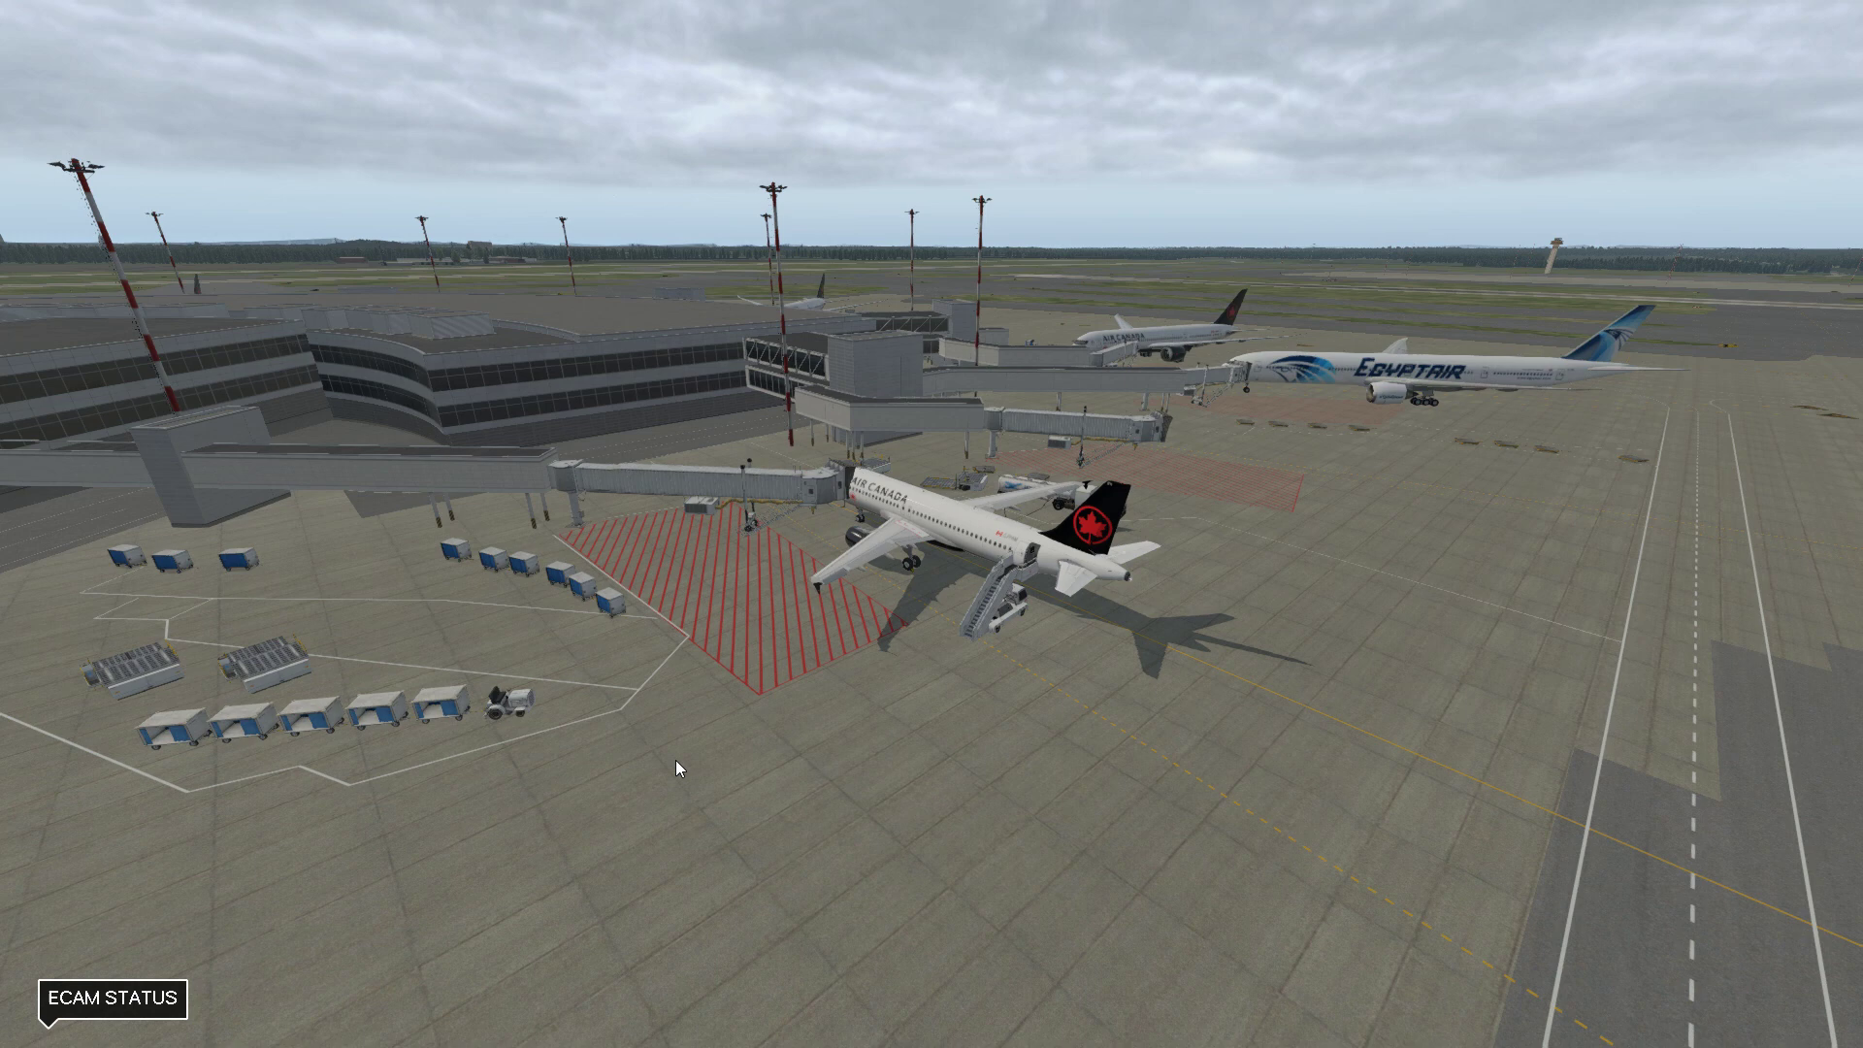
{"action": "key", "text": "f"}
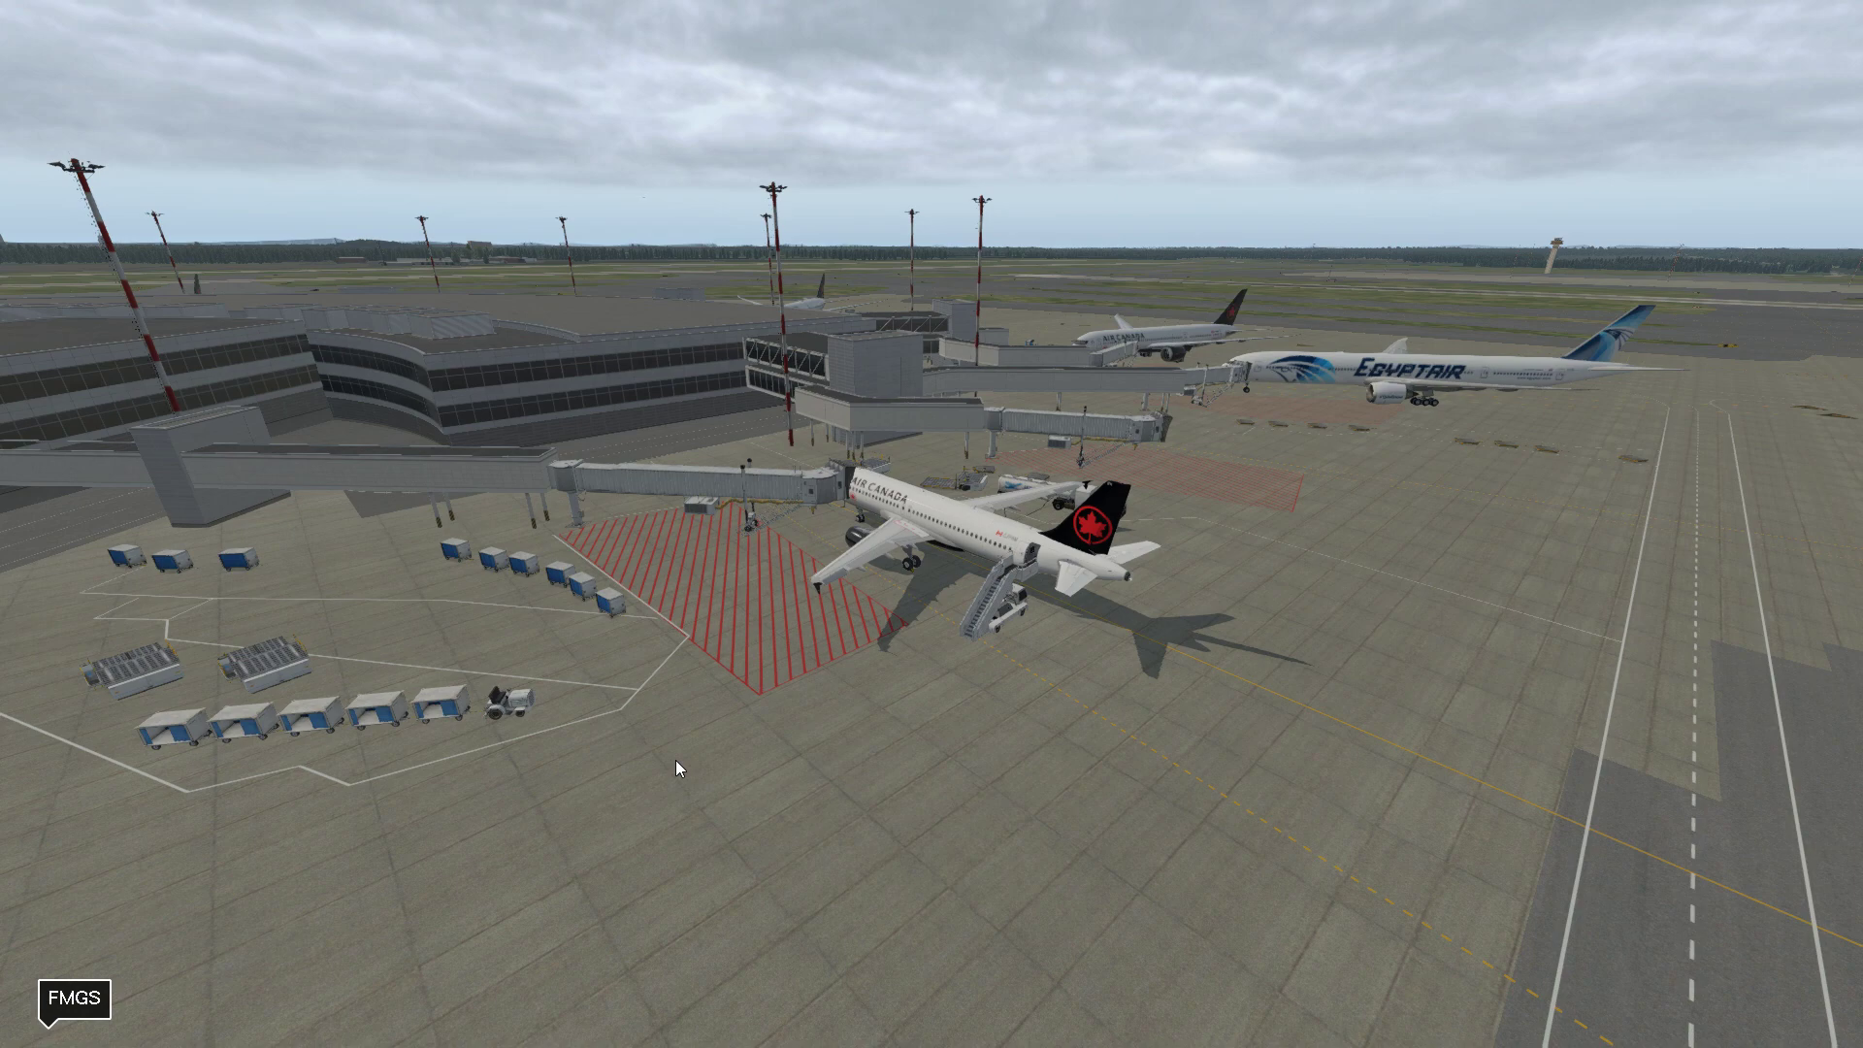
Open Traffic Global's CYYZ flight path map and pan it up and back down
{"action": "key", "text": "t"}
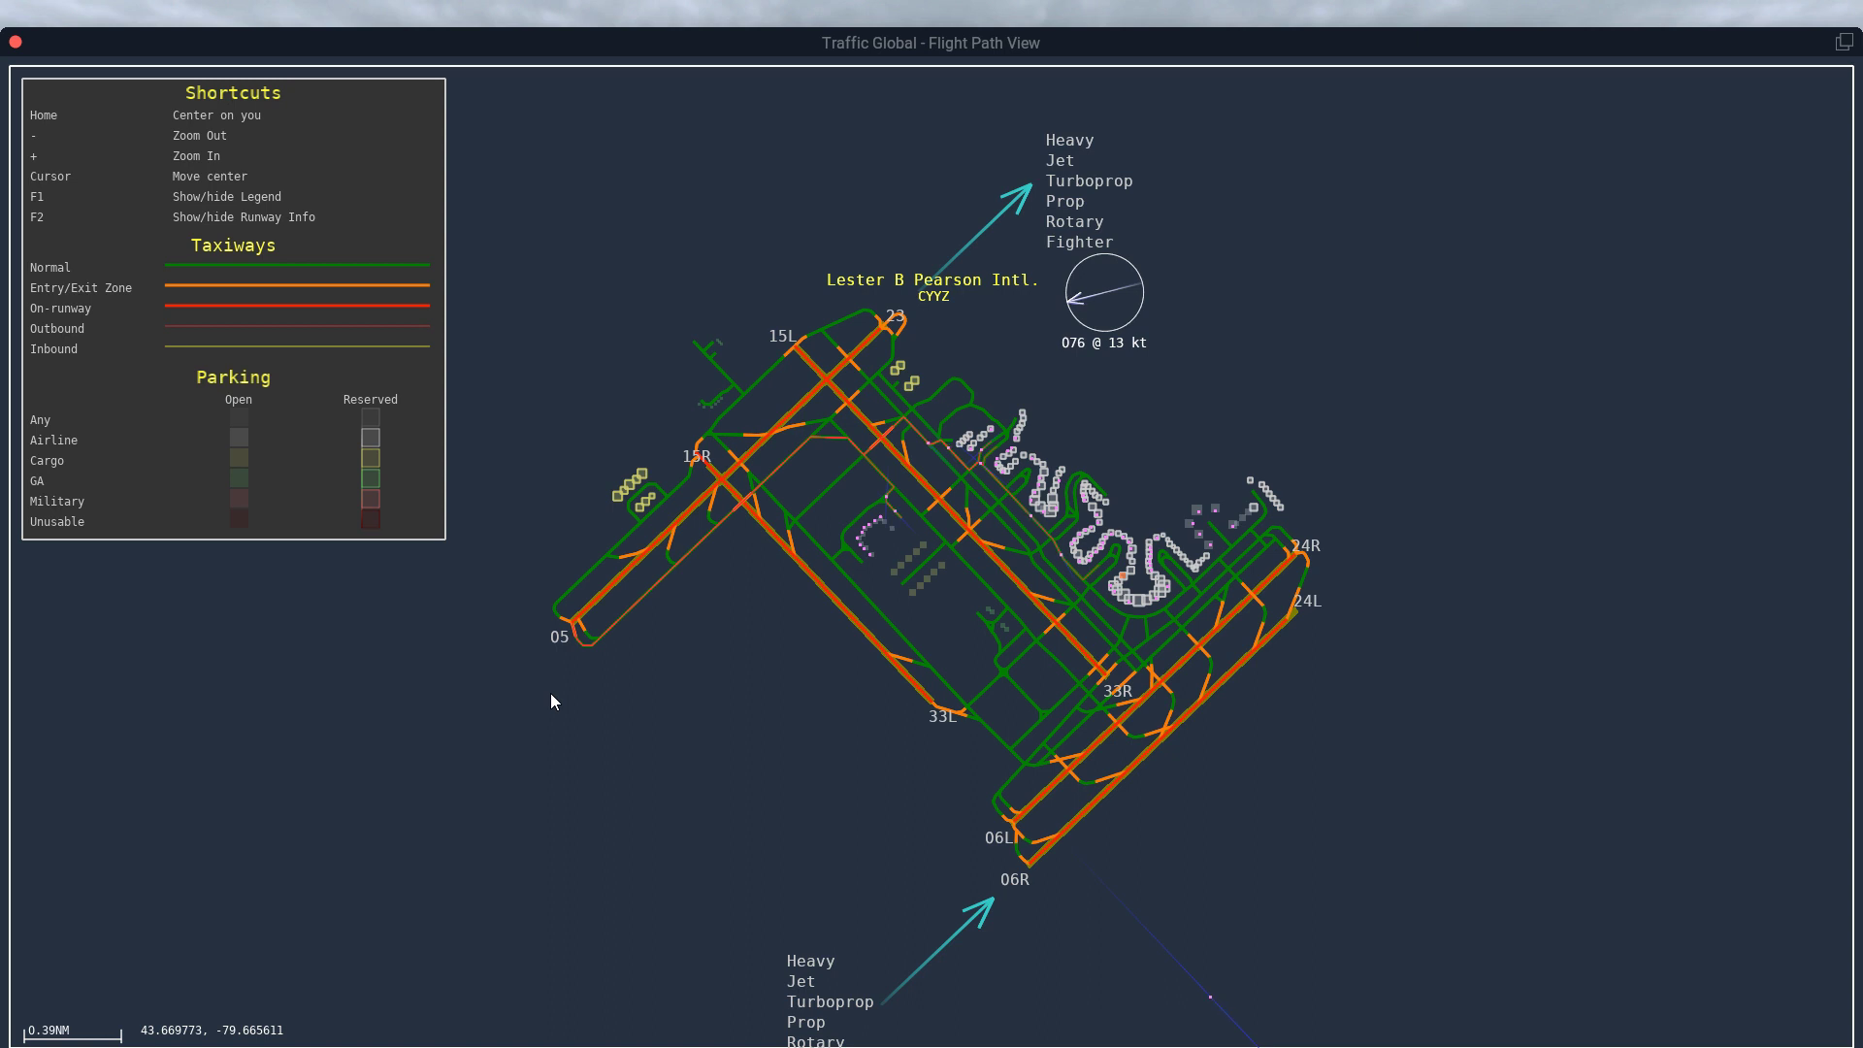
{"action": "left_click_drag", "start_coordinate": [764, 854], "coordinate": [740, 734]}
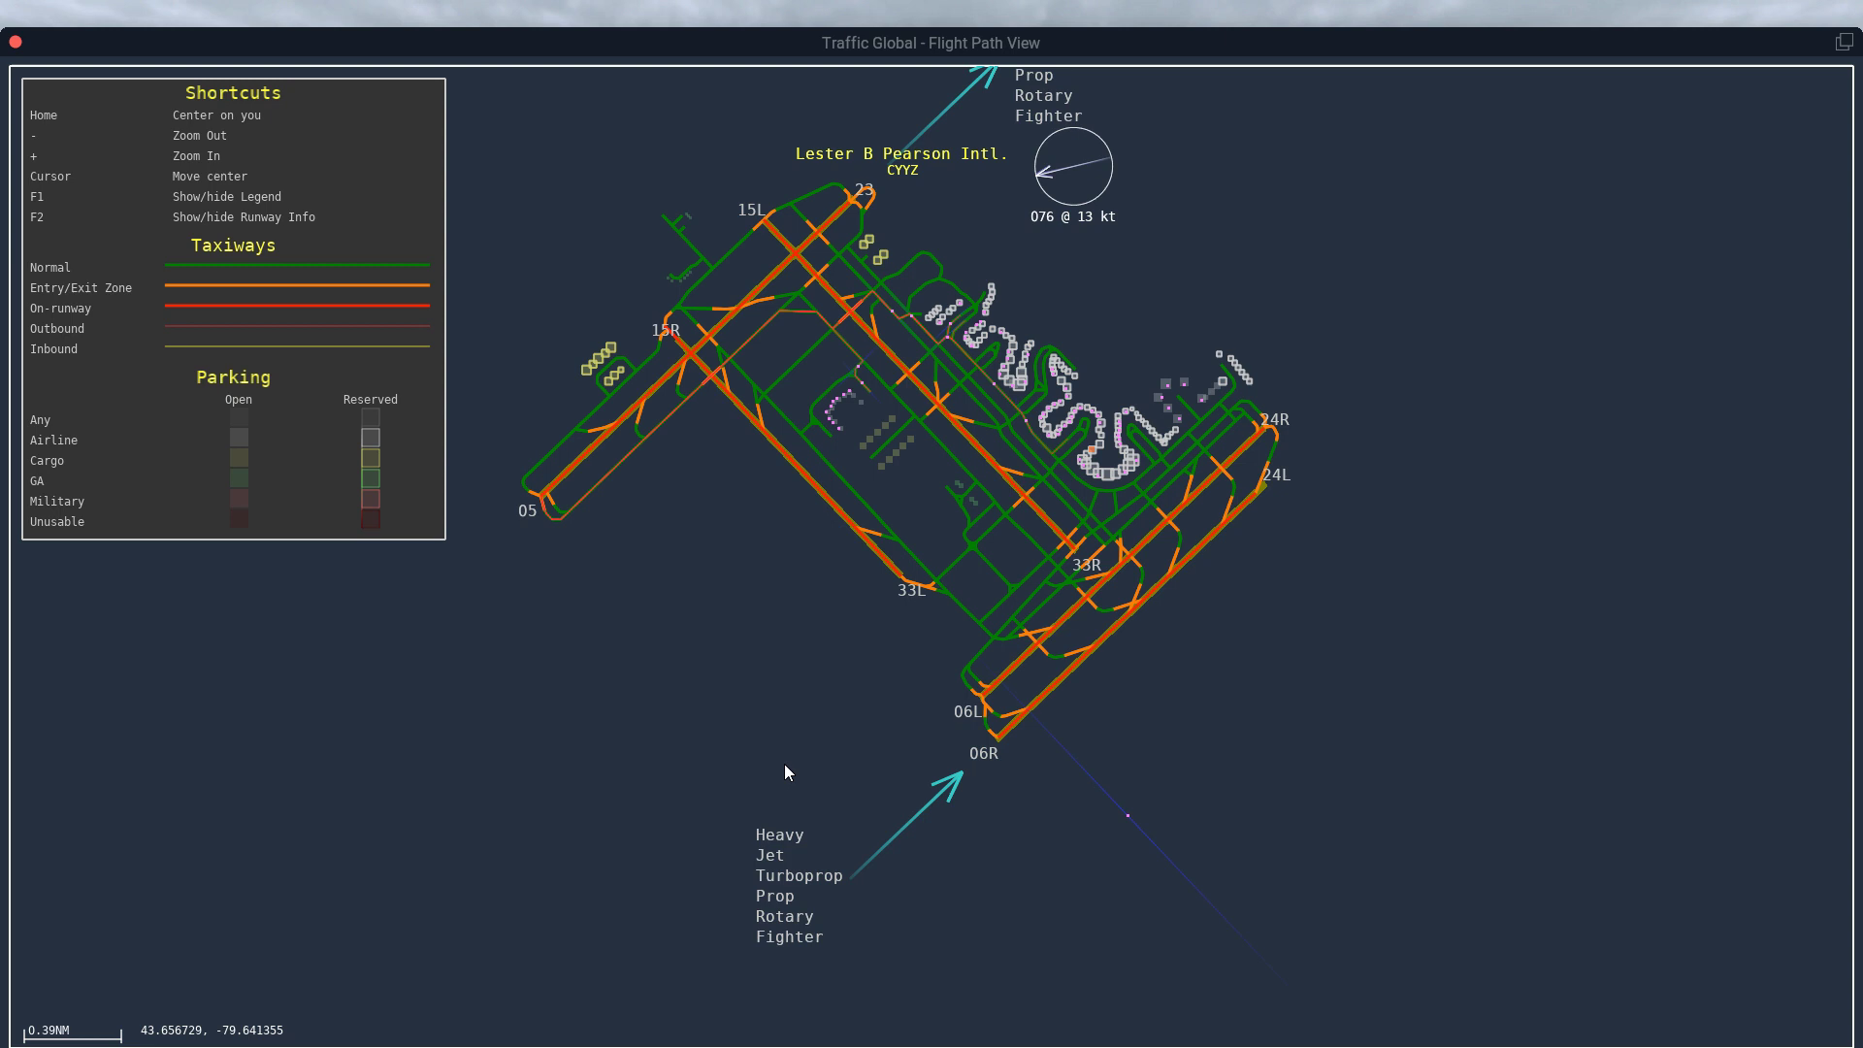
{"action": "left_click_drag", "start_coordinate": [725, 698], "coordinate": [726, 750]}
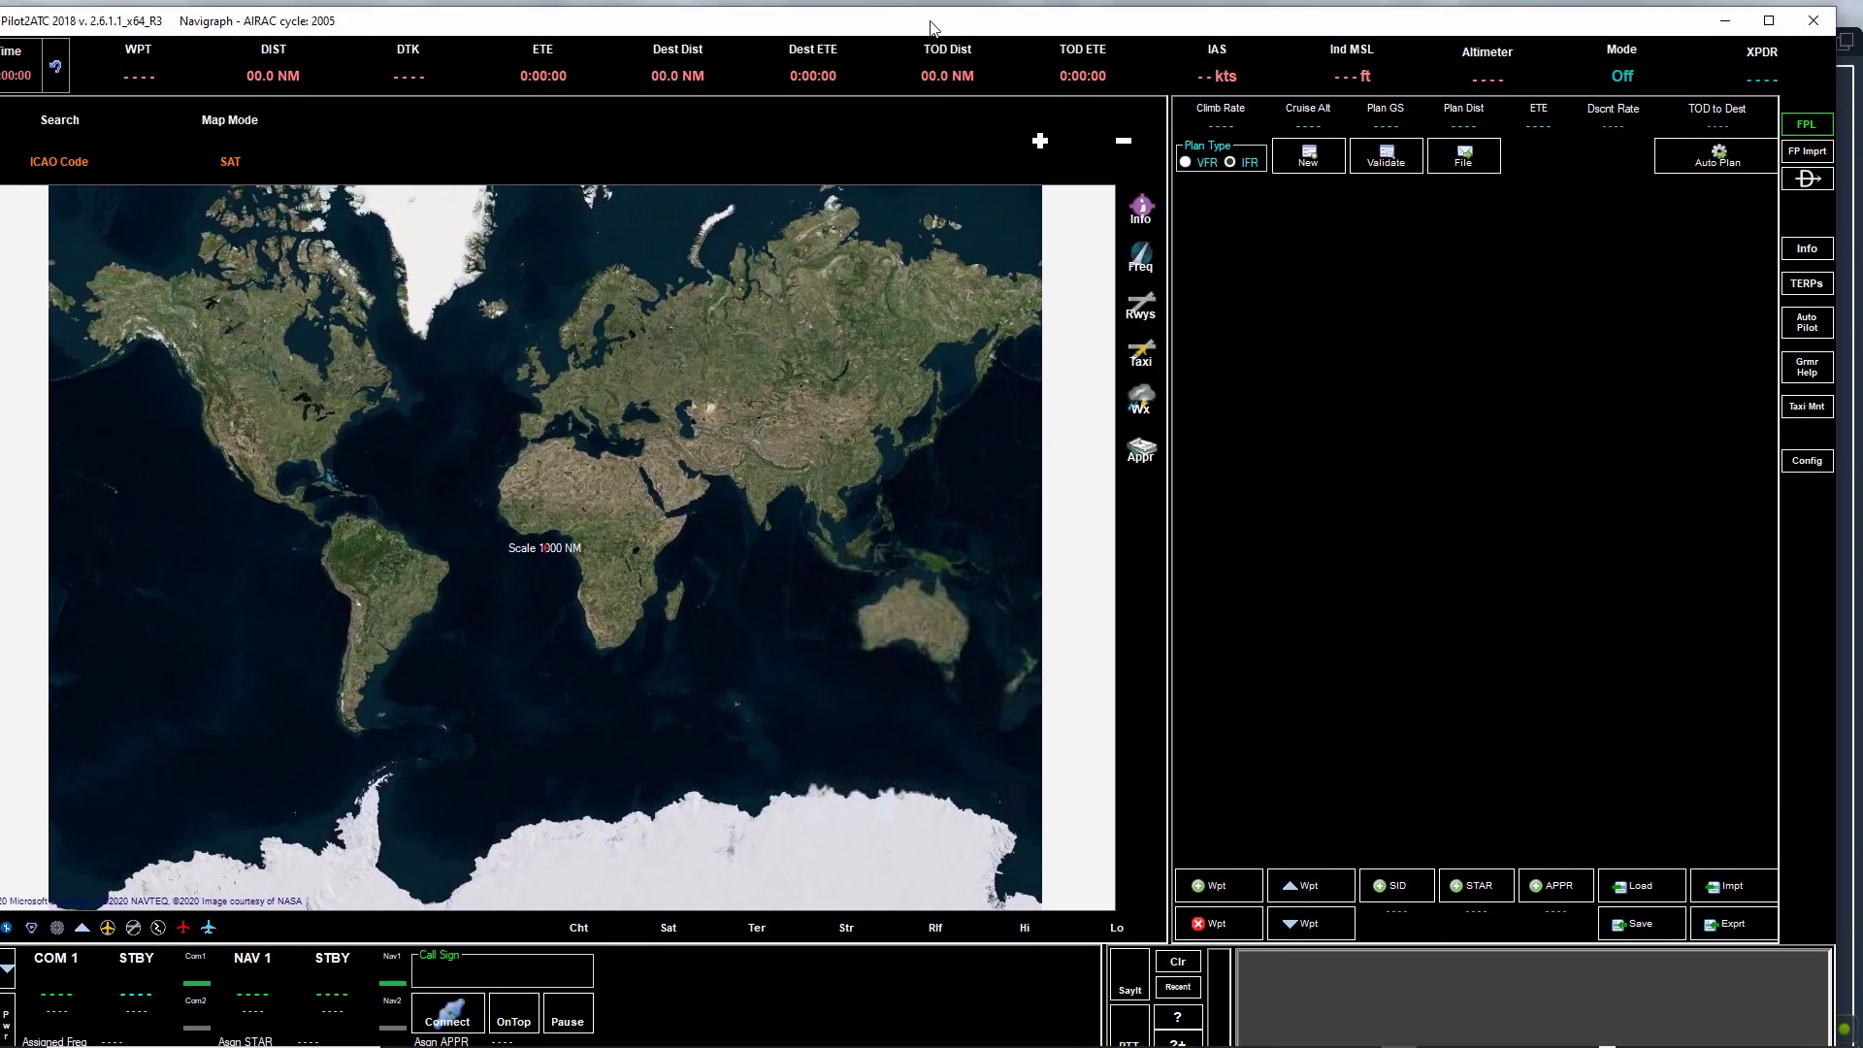
Maximize Pilot2ATC, view CYYZ's airport information and runways, then close it
{"action": "left_click", "coordinate": [1768, 21]}
{"action": "left_click", "coordinate": [1829, 239]}
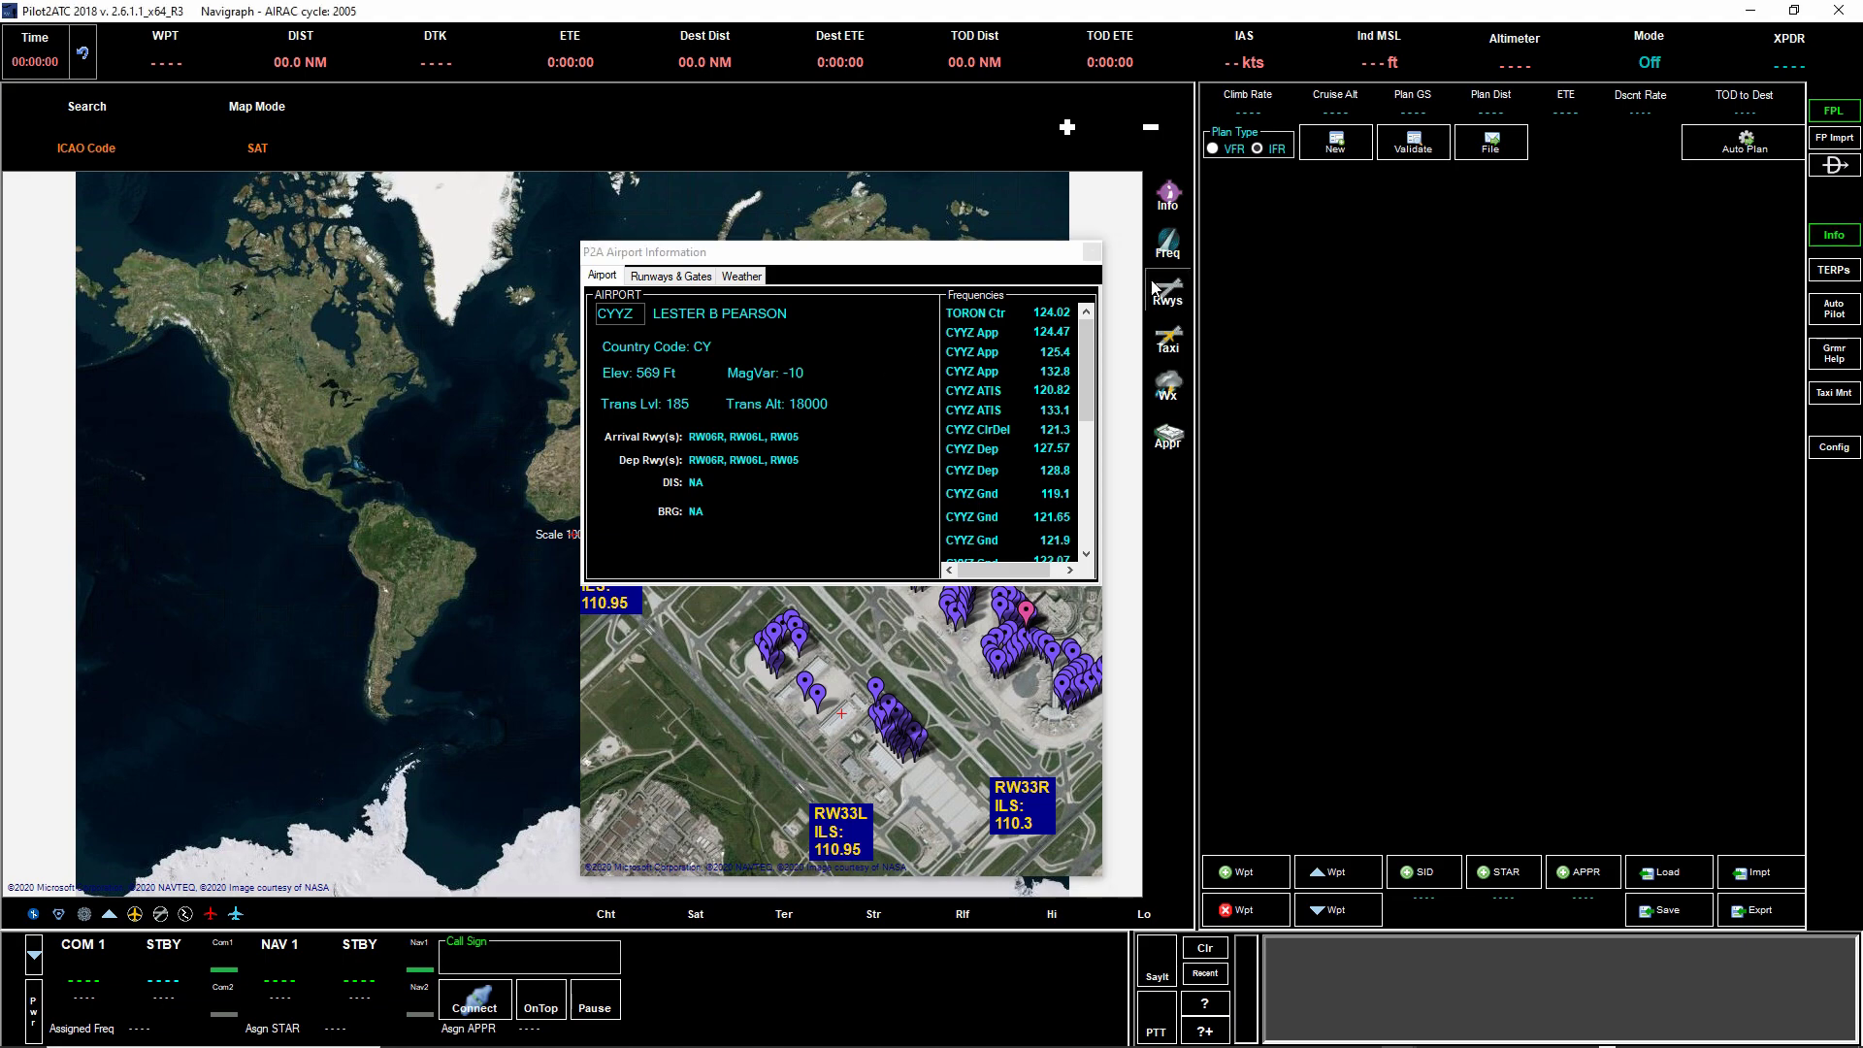
{"action": "left_click", "coordinate": [1091, 256]}
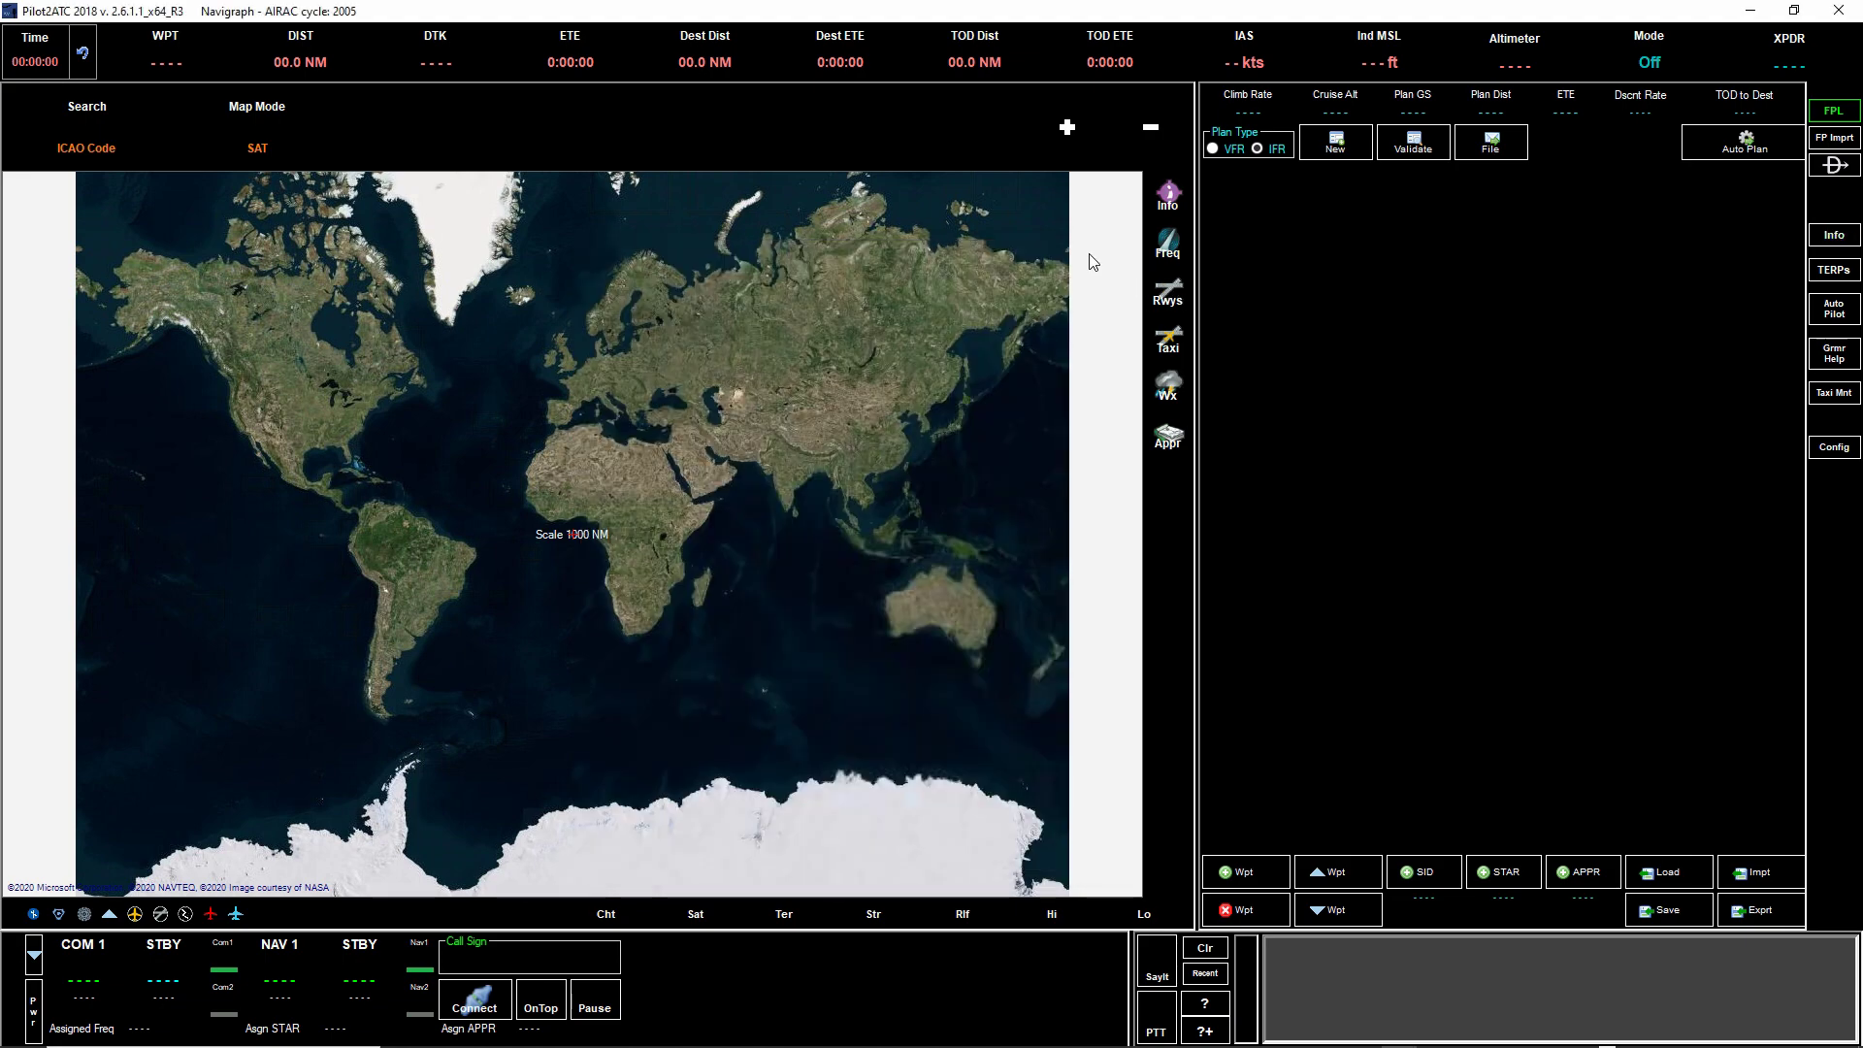
{"action": "left_click_drag", "start_coordinate": [900, 12], "coordinate": [1862, 136]}
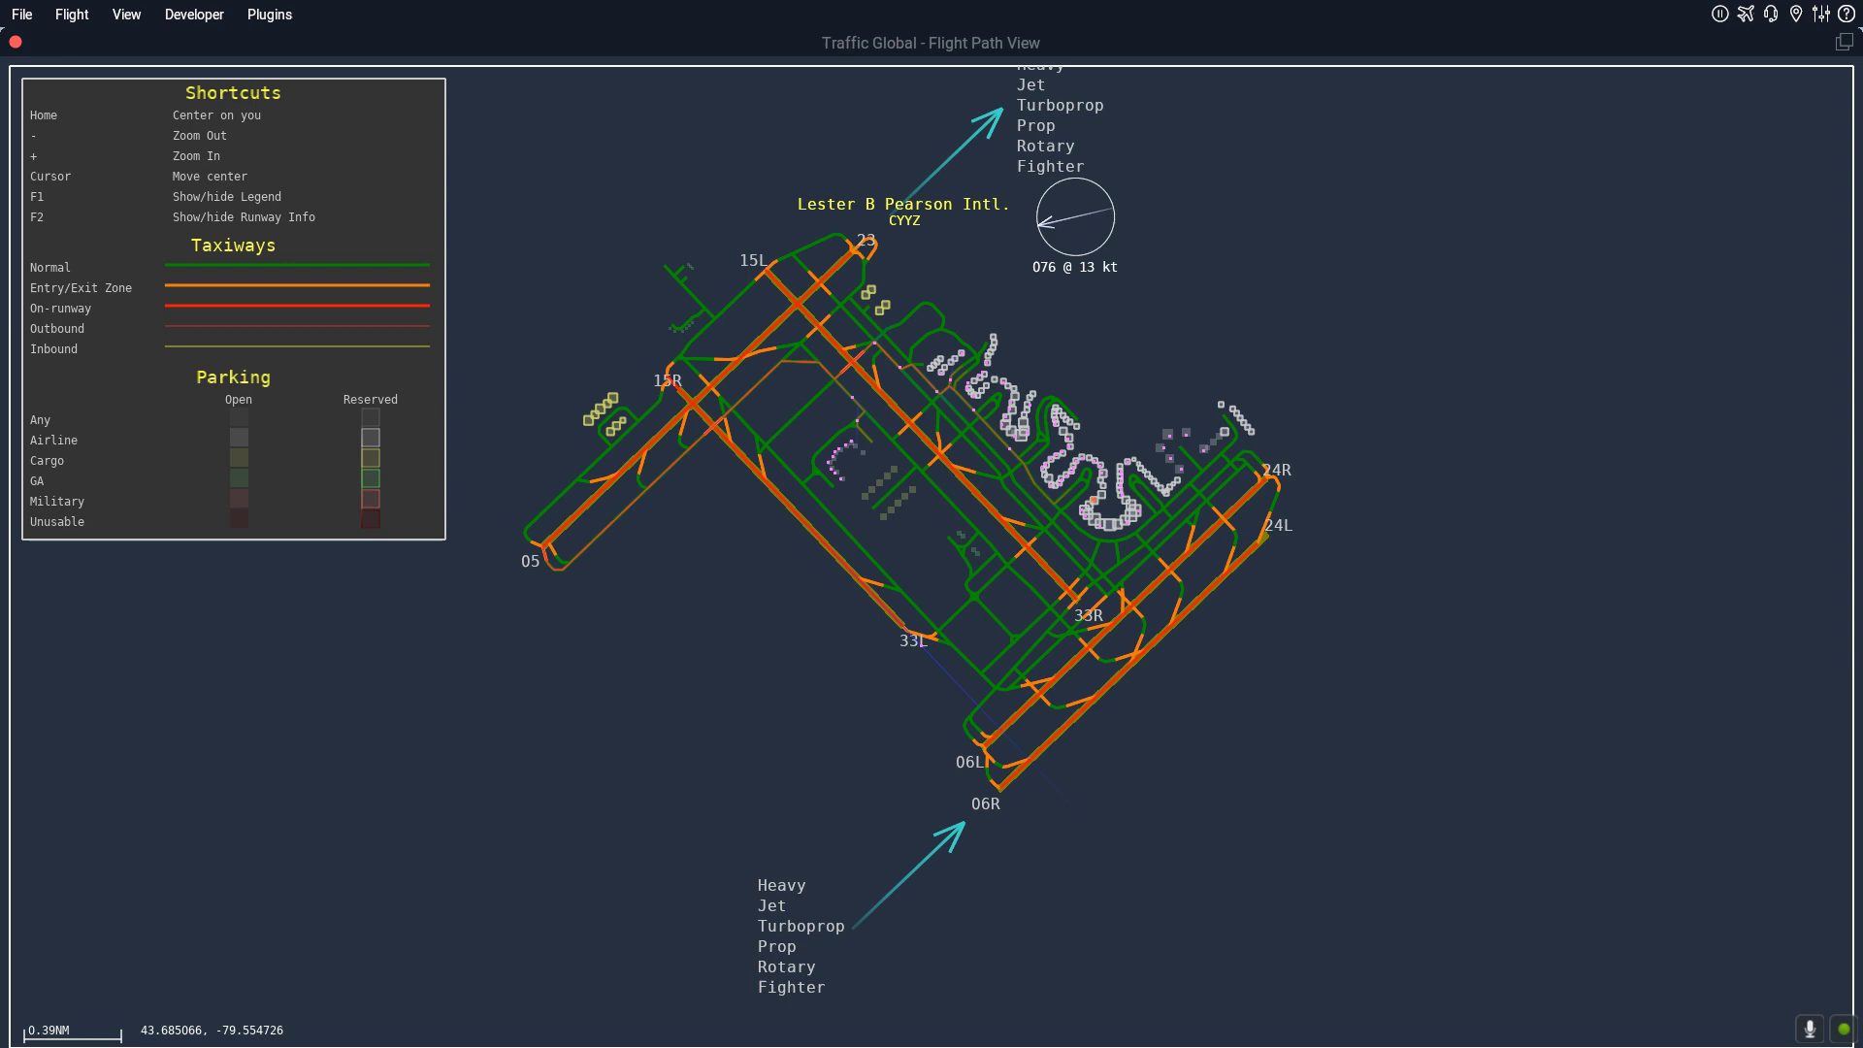
{"action": "left_click_drag", "start_coordinate": [1862, 29], "coordinate": [1048, 34]}
{"action": "double_click", "coordinate": [1047, 34]}
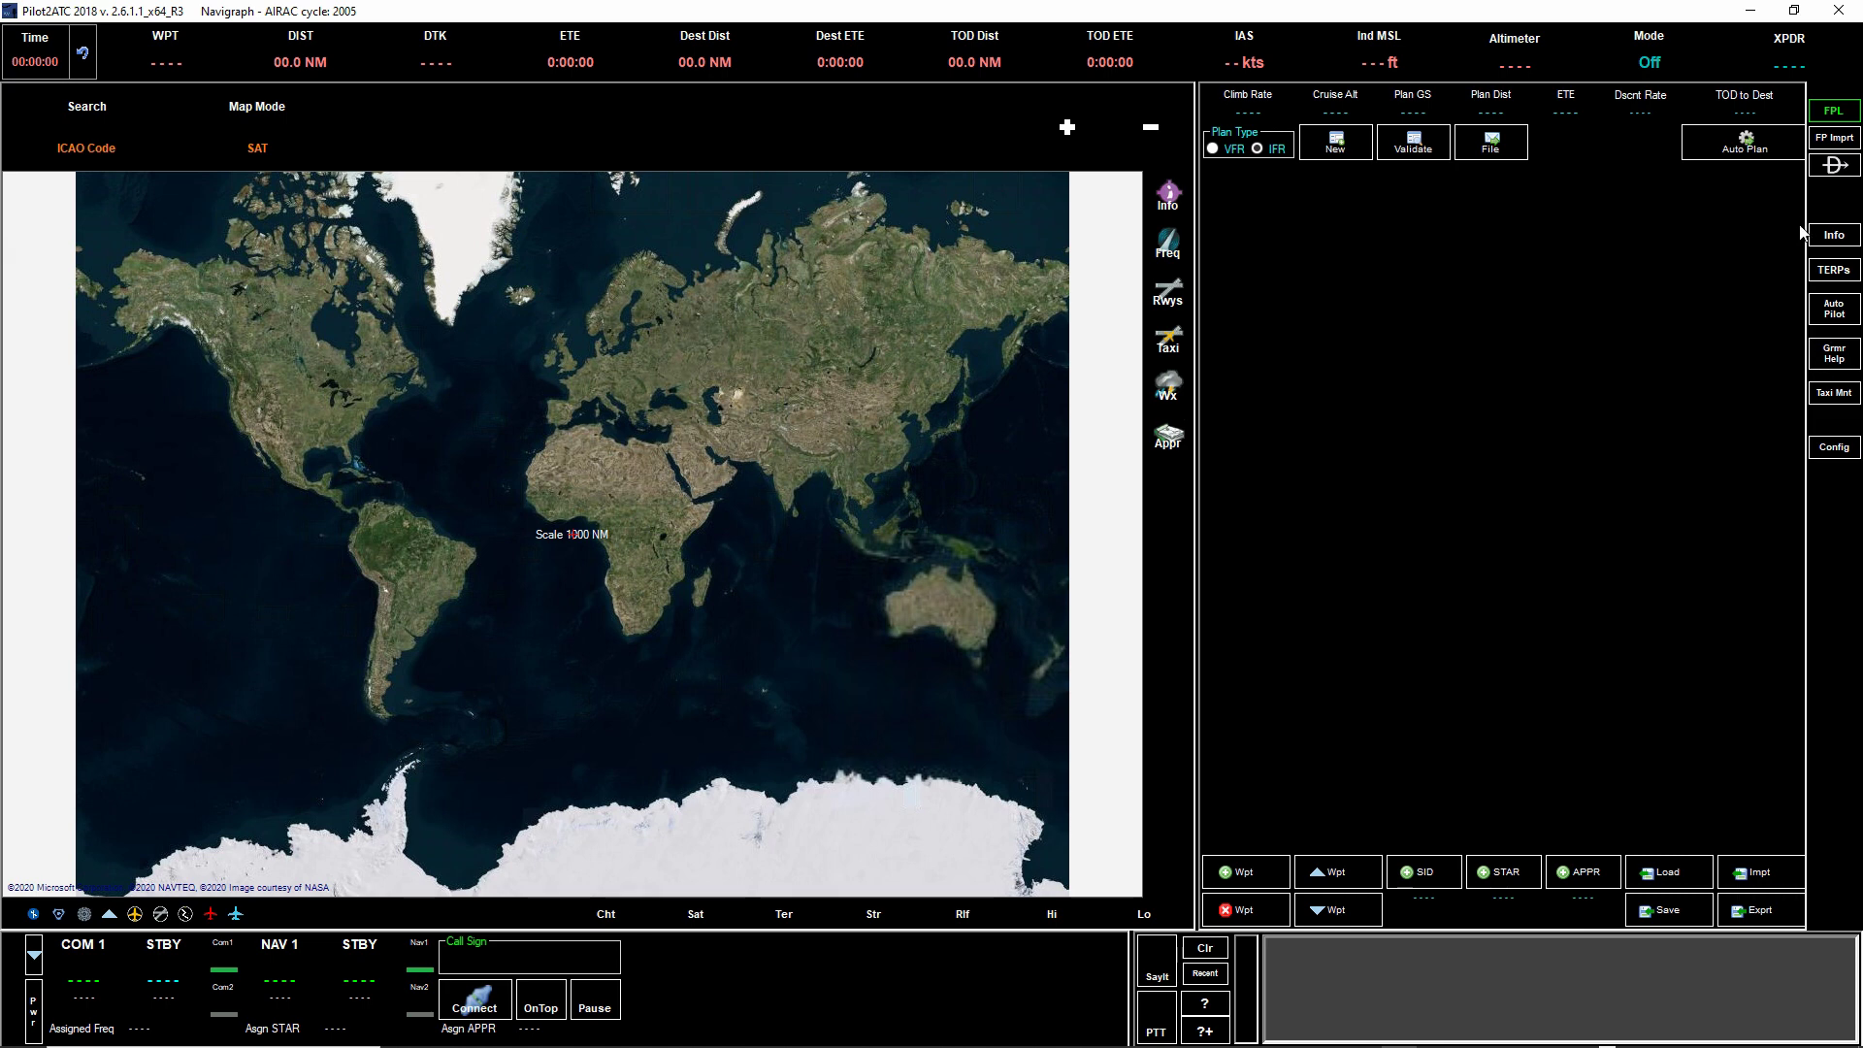
Check the weather source on Pilot2ATC's WX configuration tab, then close the configuration
{"action": "left_click", "coordinate": [1830, 449]}
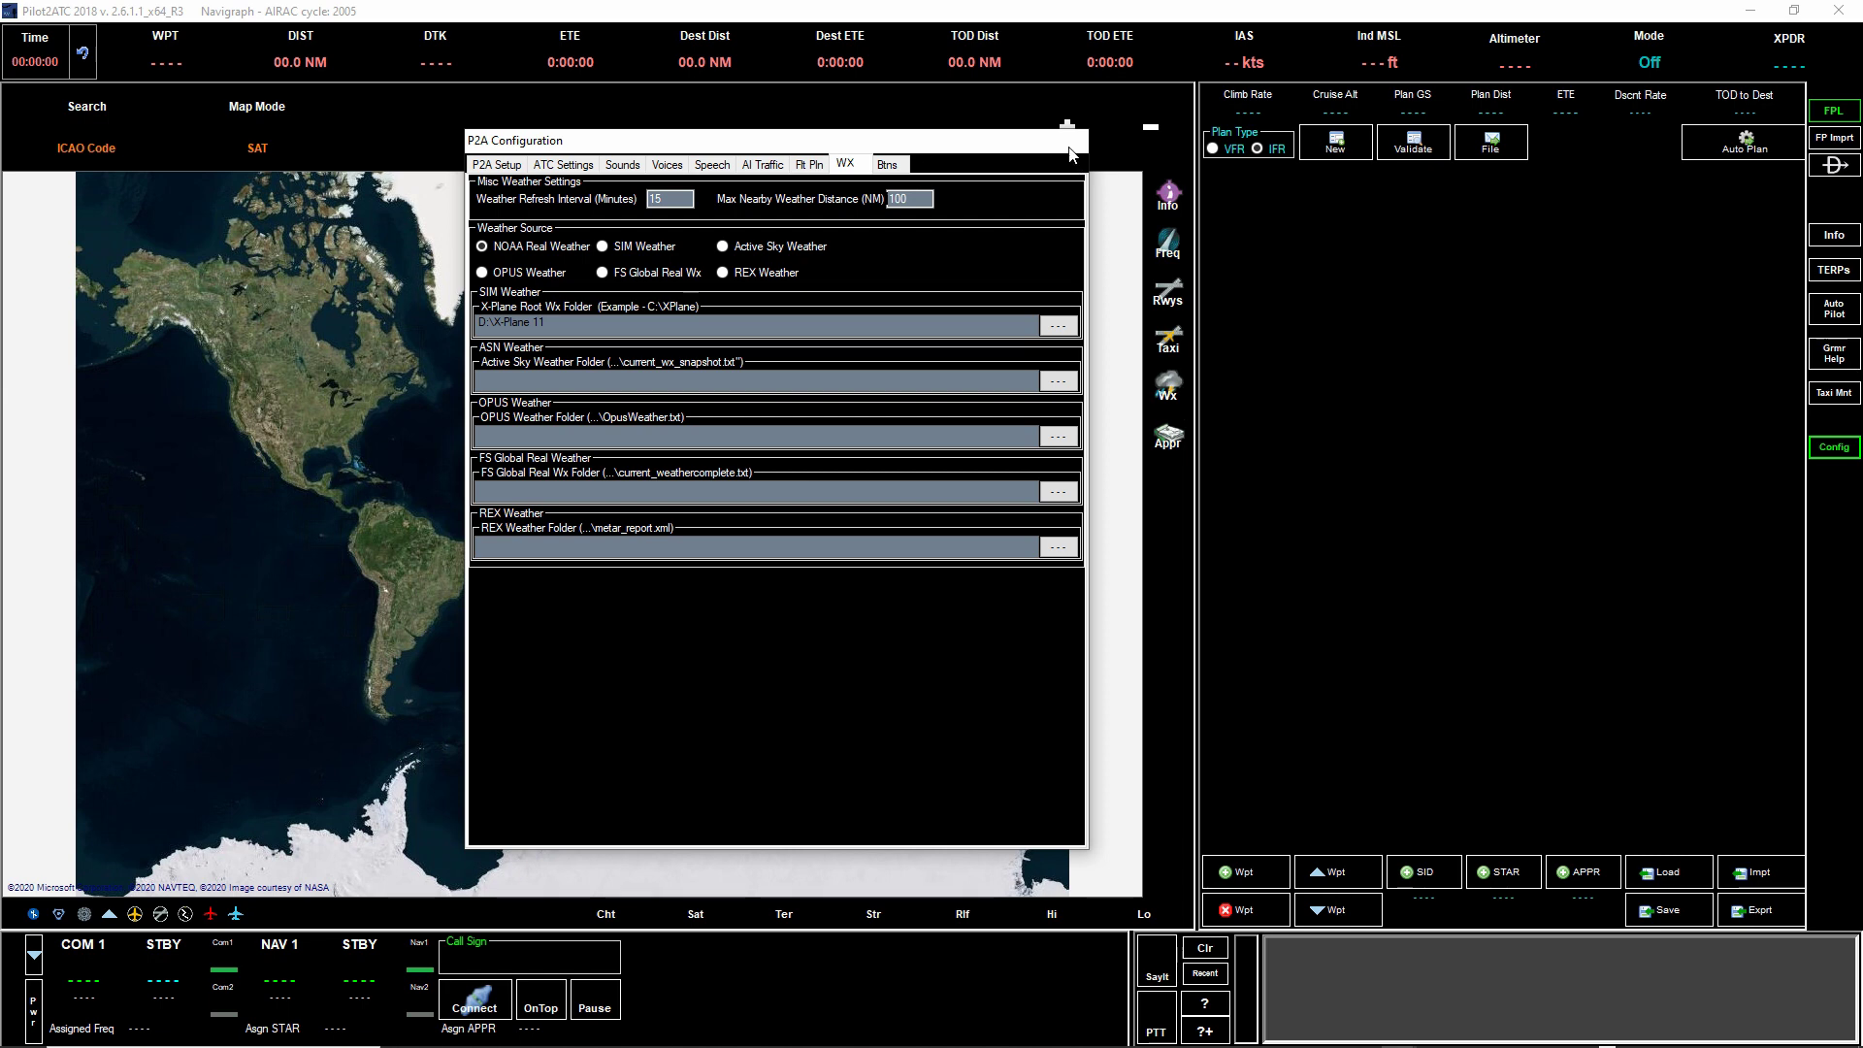
{"action": "left_click", "coordinate": [1820, 446]}
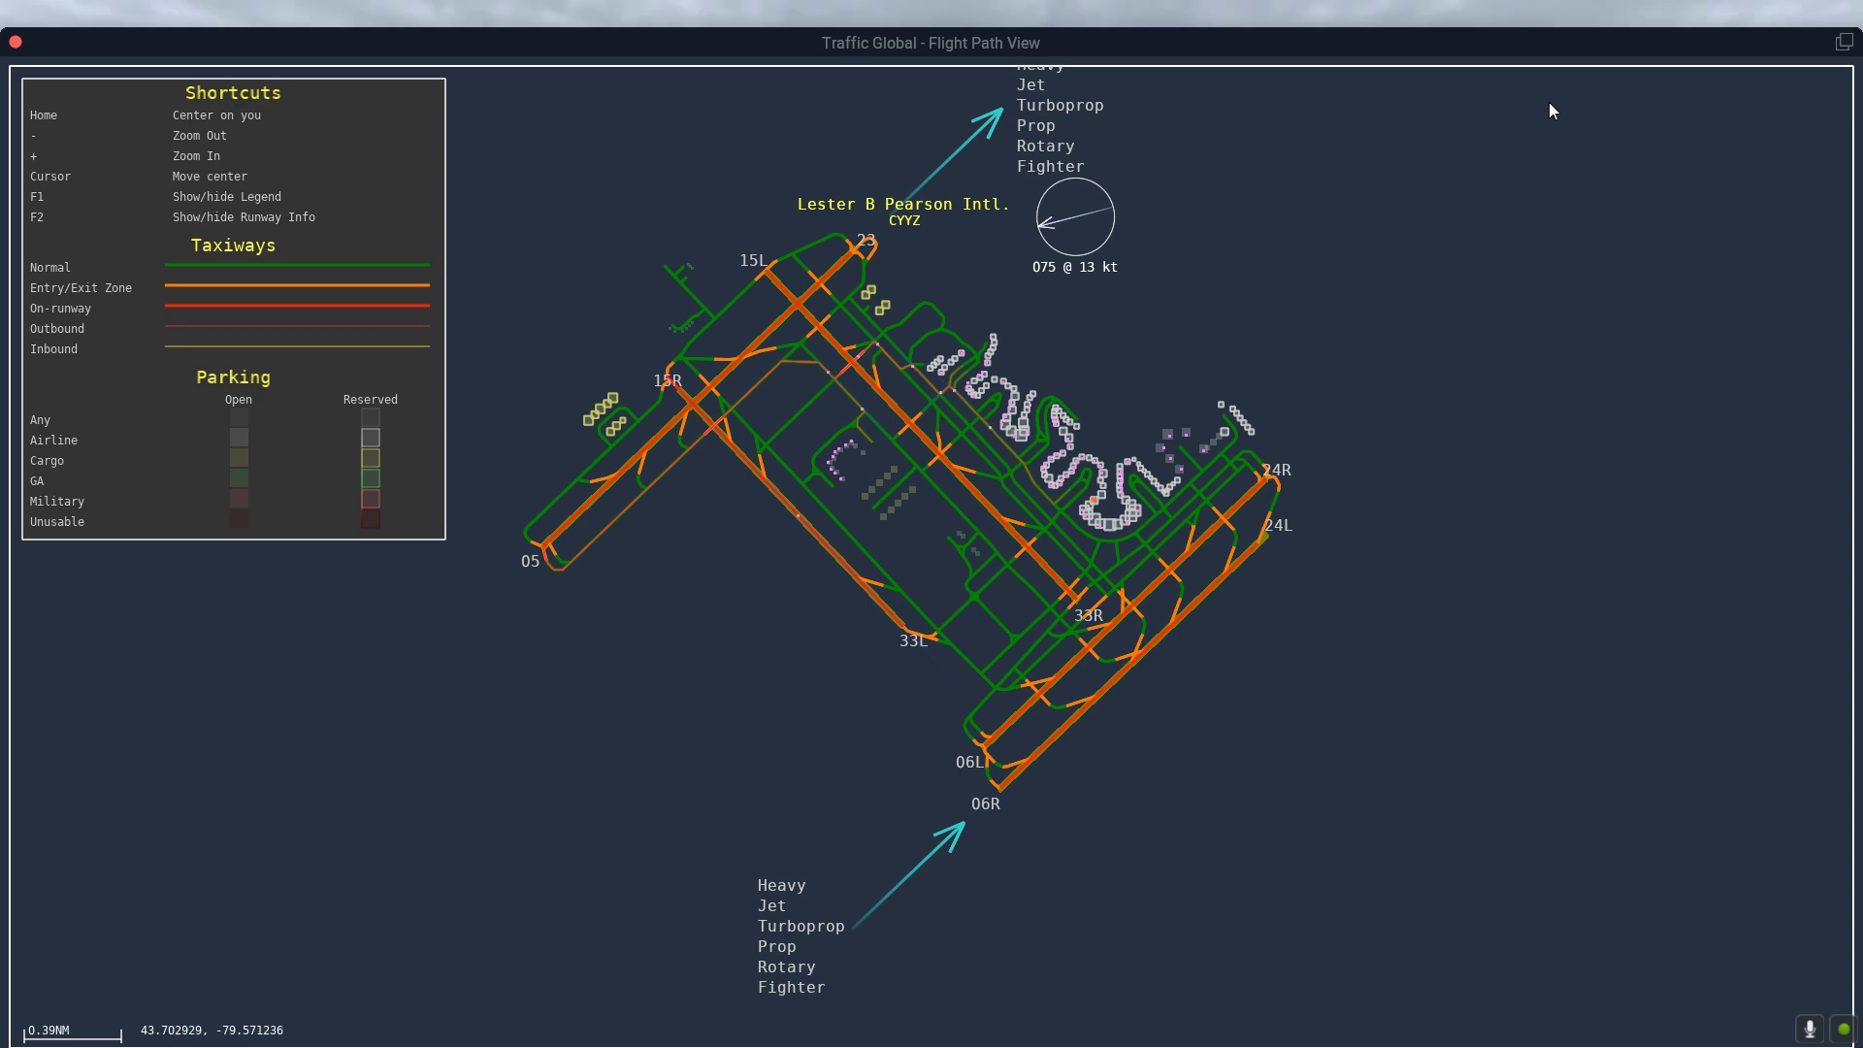
Close the Traffic Global map and resume the flight from Flight Configuration unchanged
{"action": "left_click", "coordinate": [15, 41]}
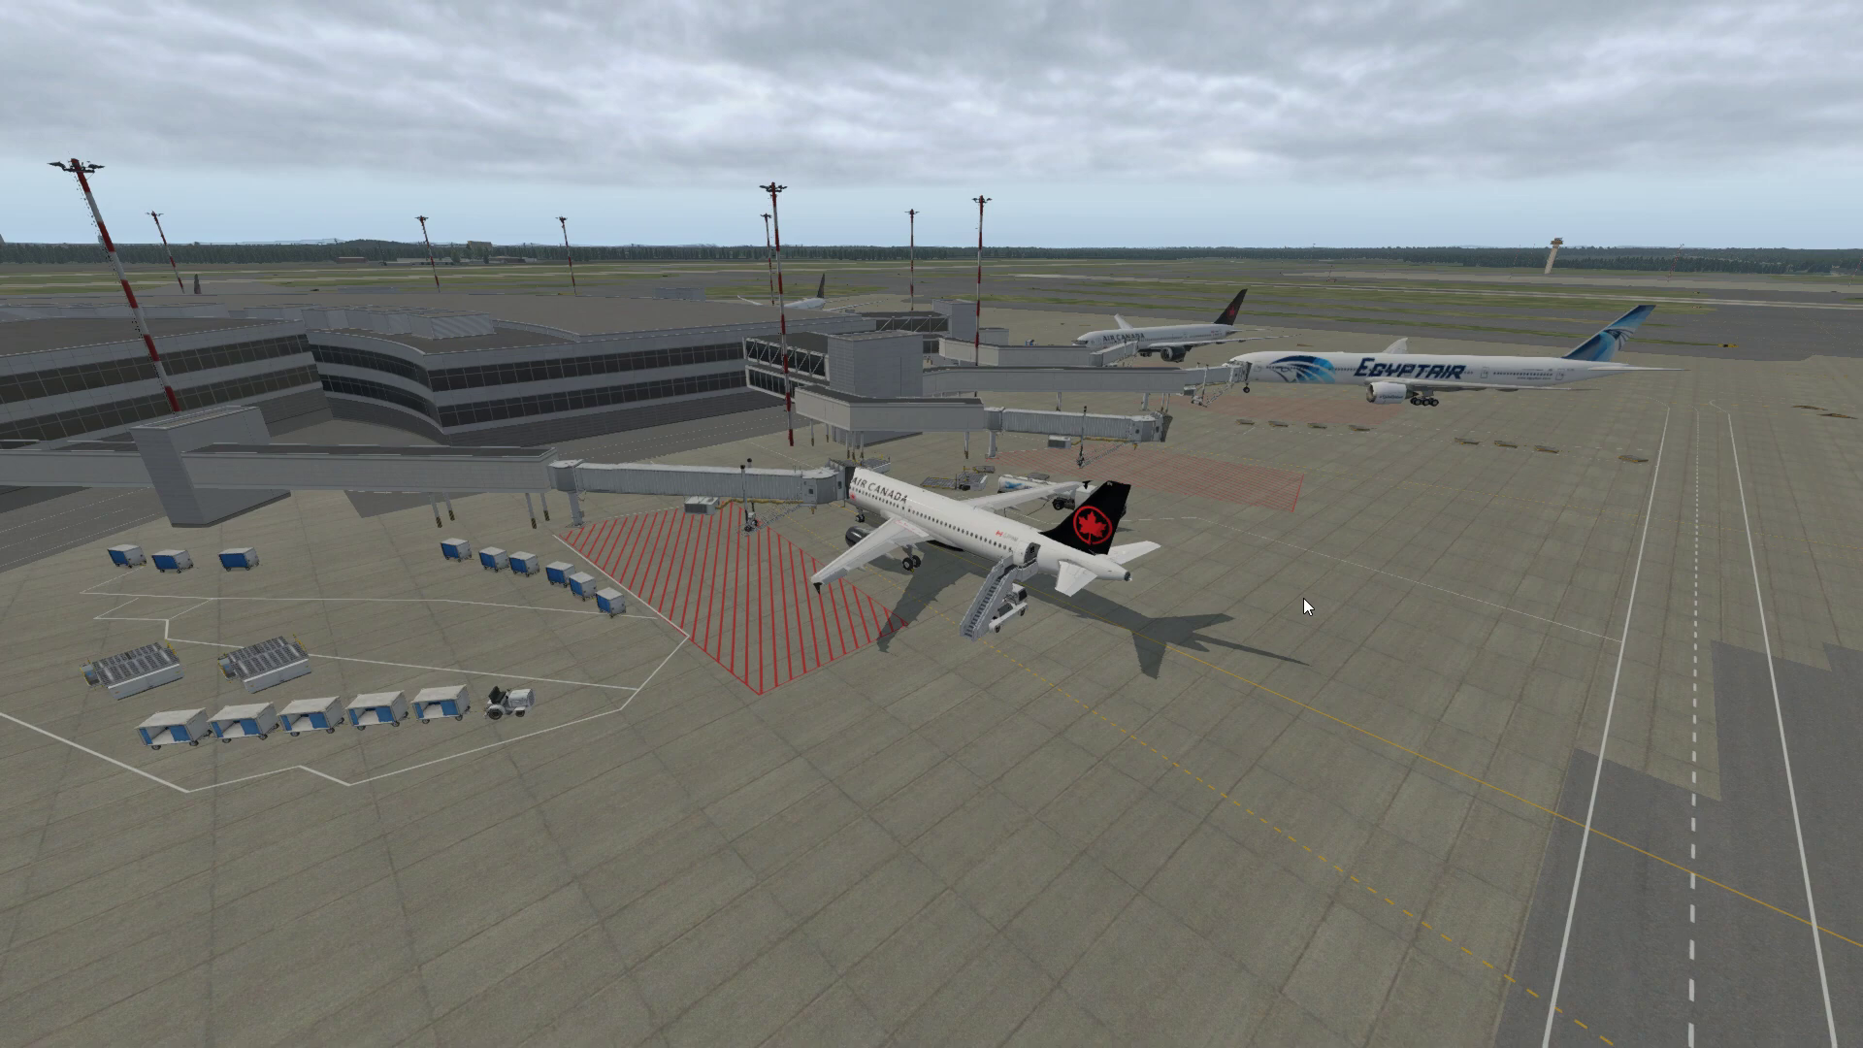
{"action": "left_click", "coordinate": [75, 15]}
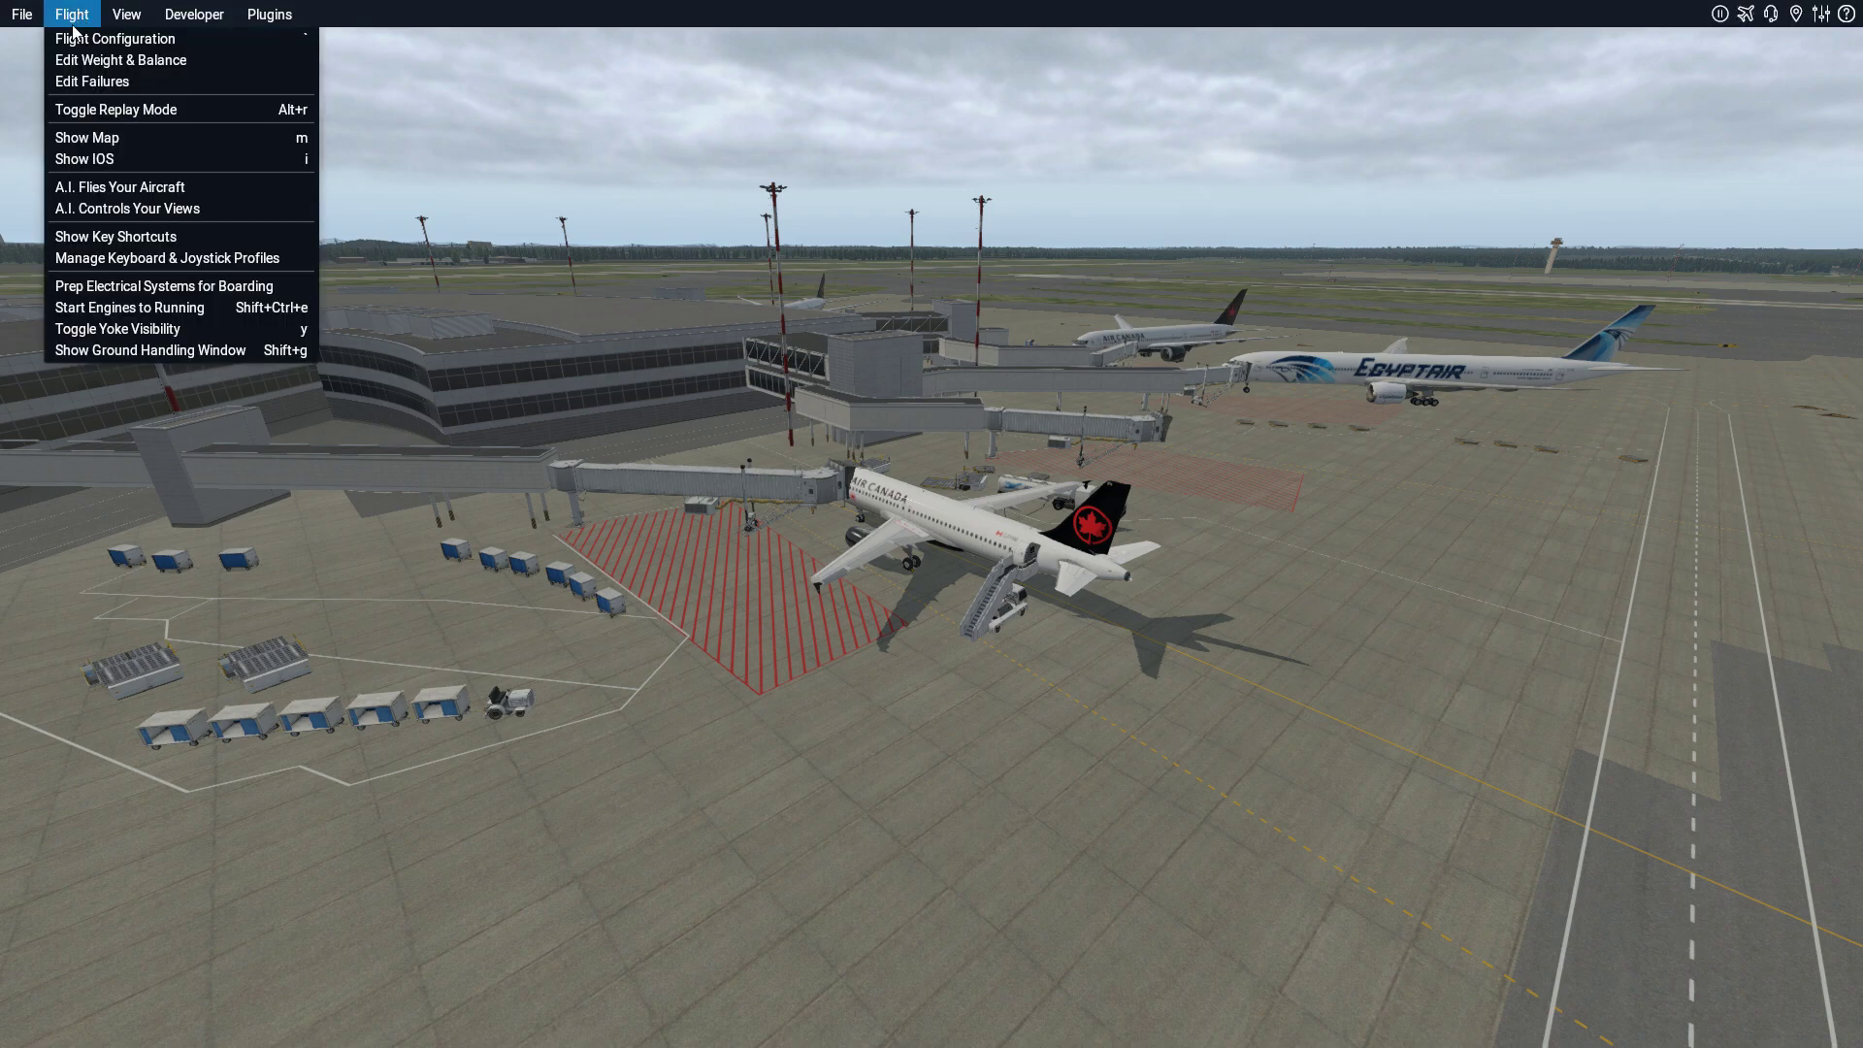
{"action": "left_click", "coordinate": [62, 38]}
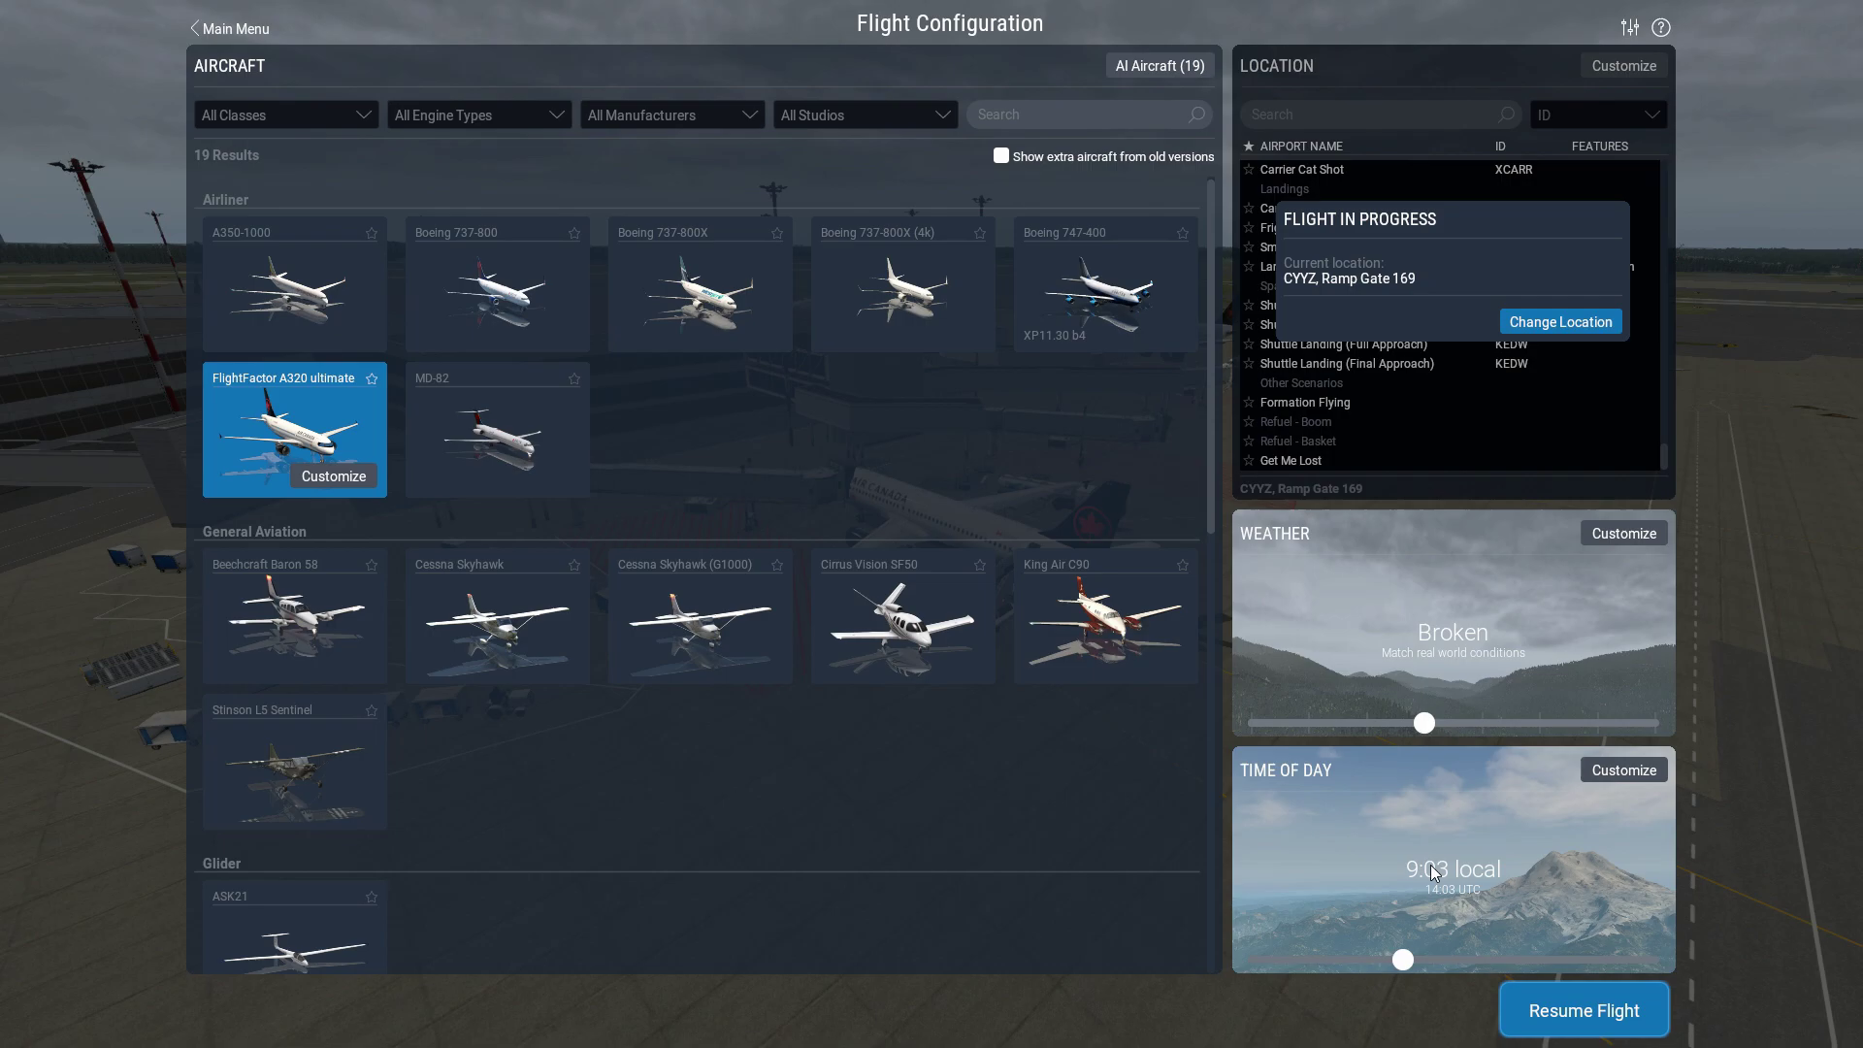
{"action": "left_click", "coordinate": [1547, 1012]}
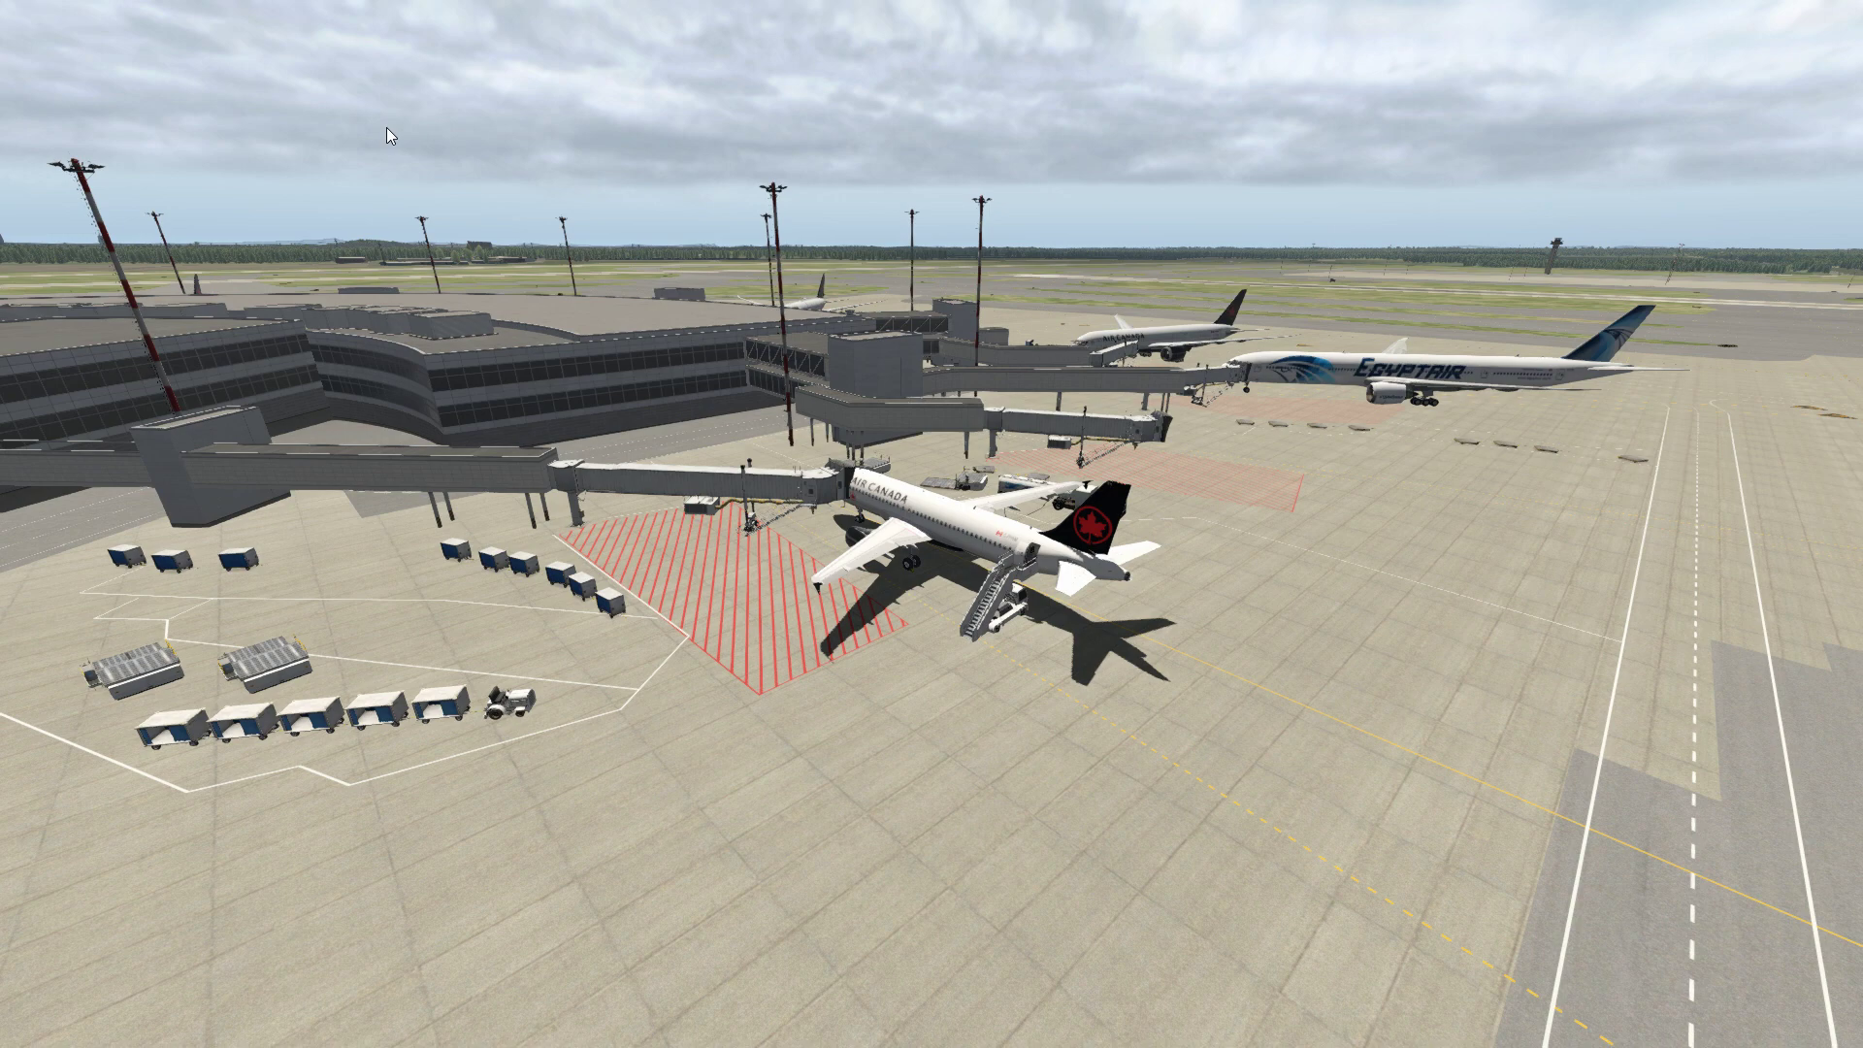
Set Flight Configuration weather to Foggy and time of day to 5:18 local, and apply
{"action": "mouse_move", "coordinate": [289, 6]}
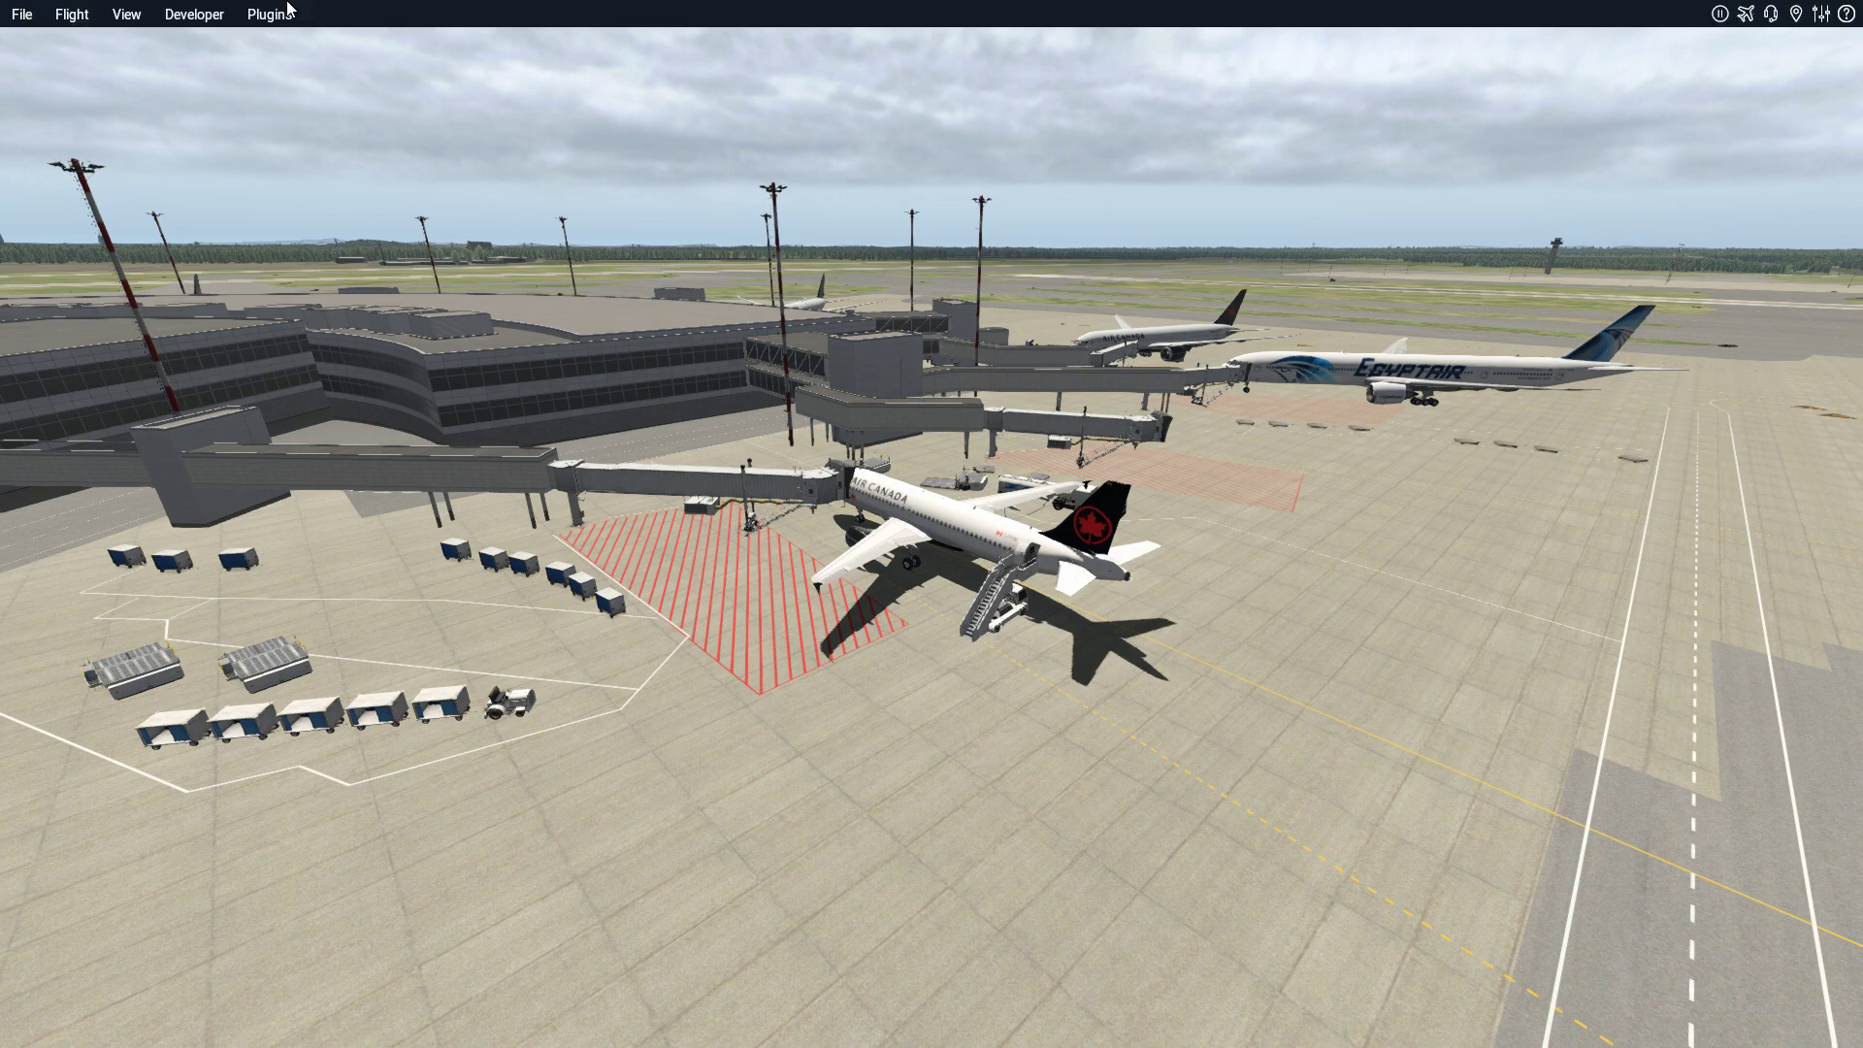
{"action": "left_click", "coordinate": [67, 16]}
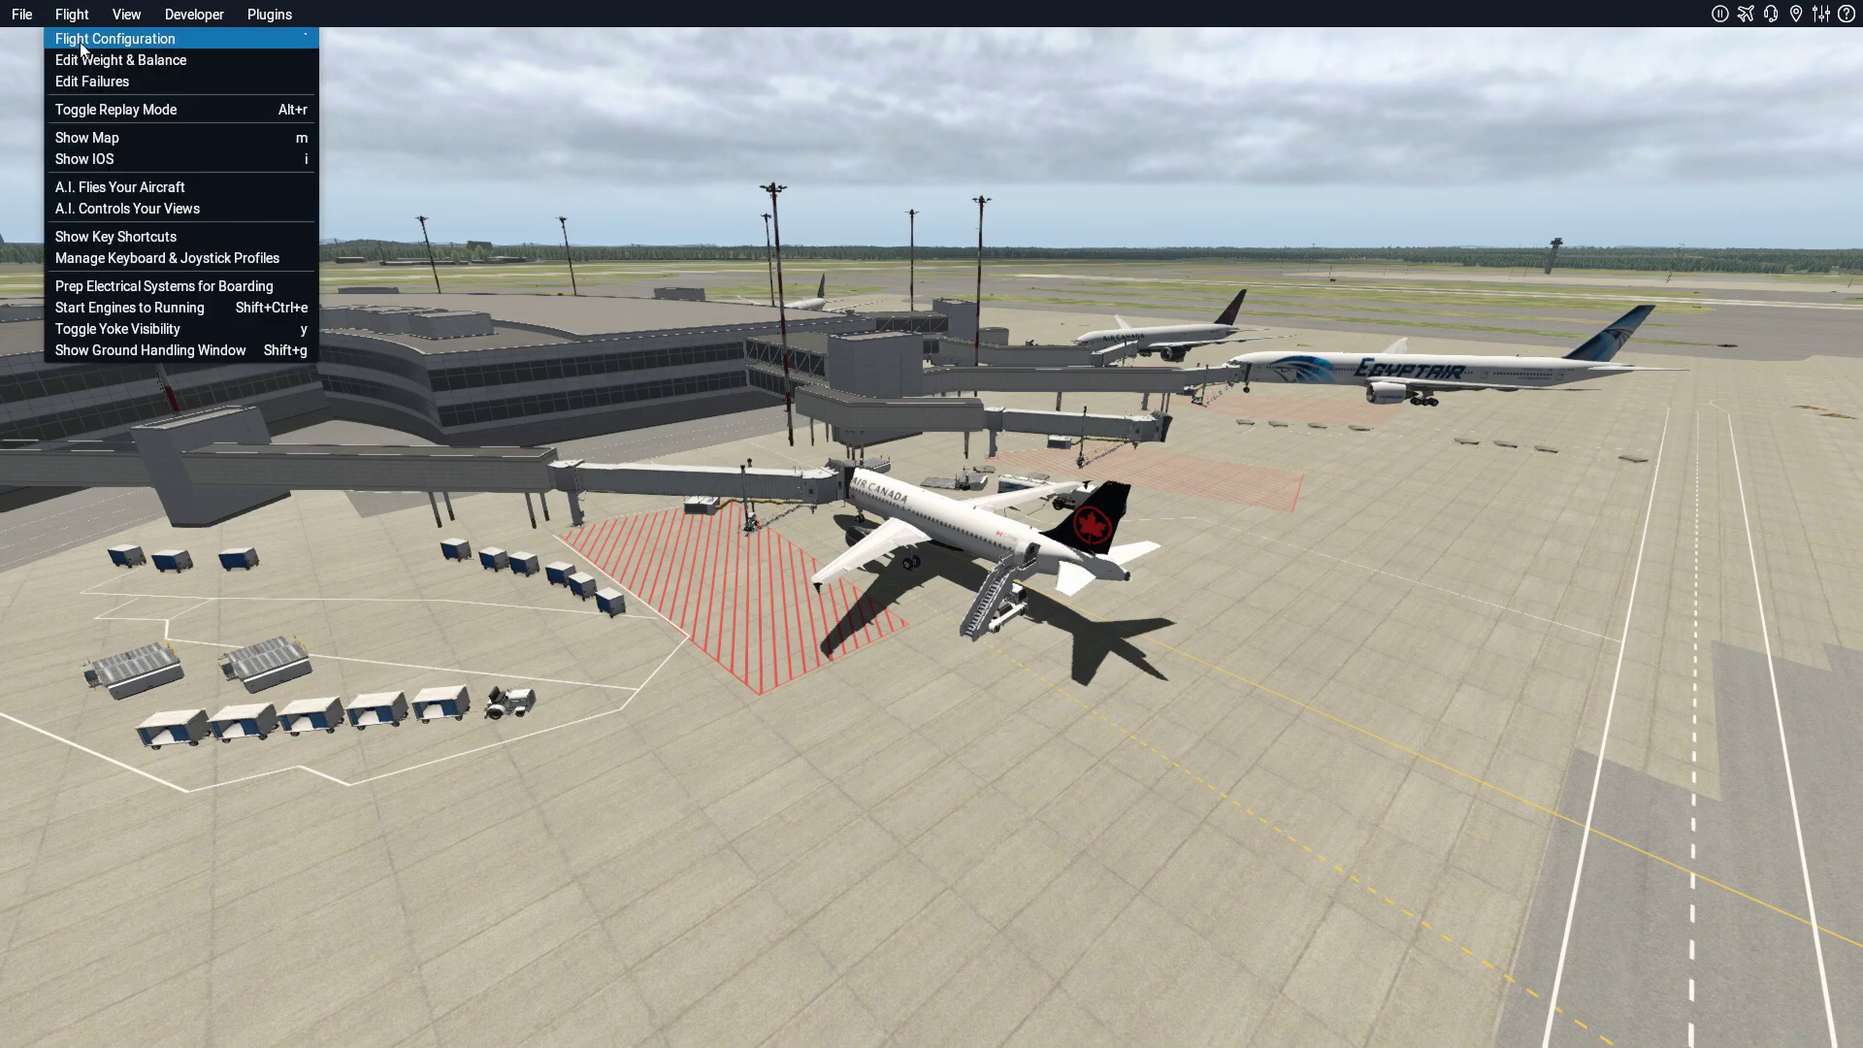
{"action": "left_click", "coordinate": [82, 41]}
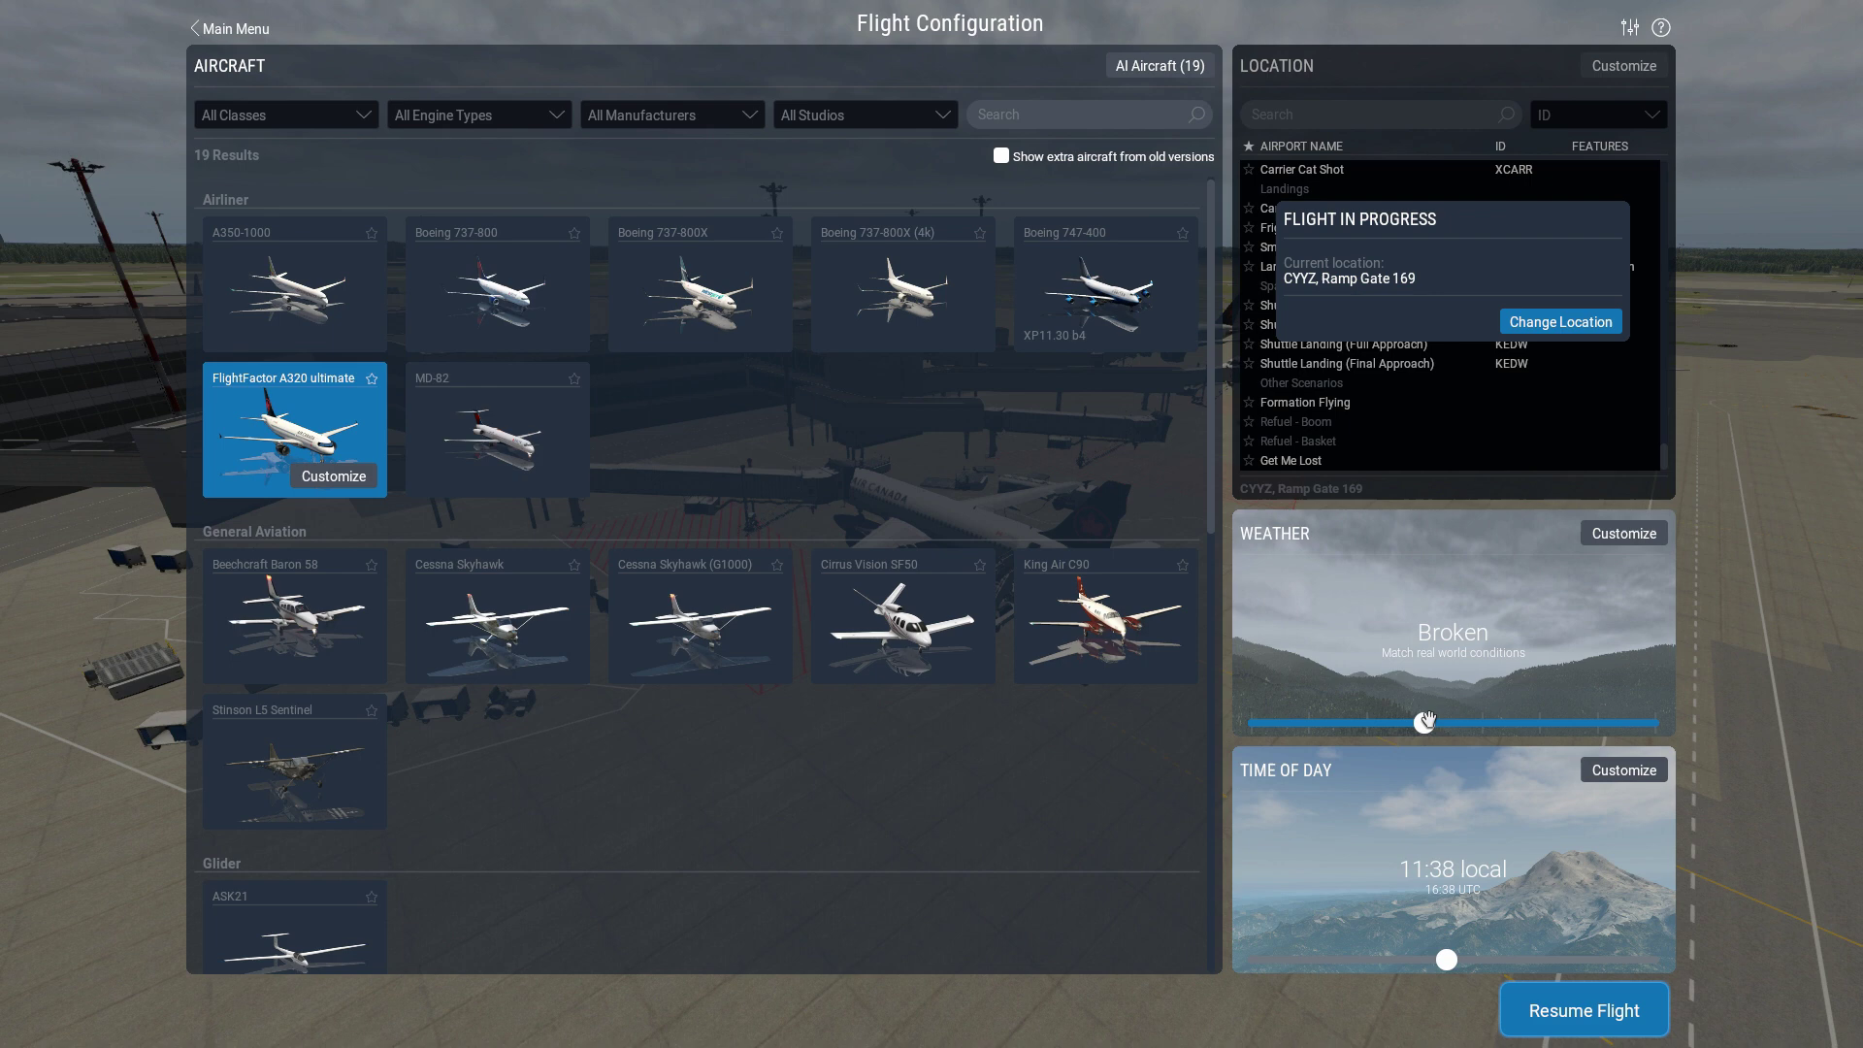
{"action": "left_click_drag", "start_coordinate": [1424, 722], "coordinate": [1601, 718]}
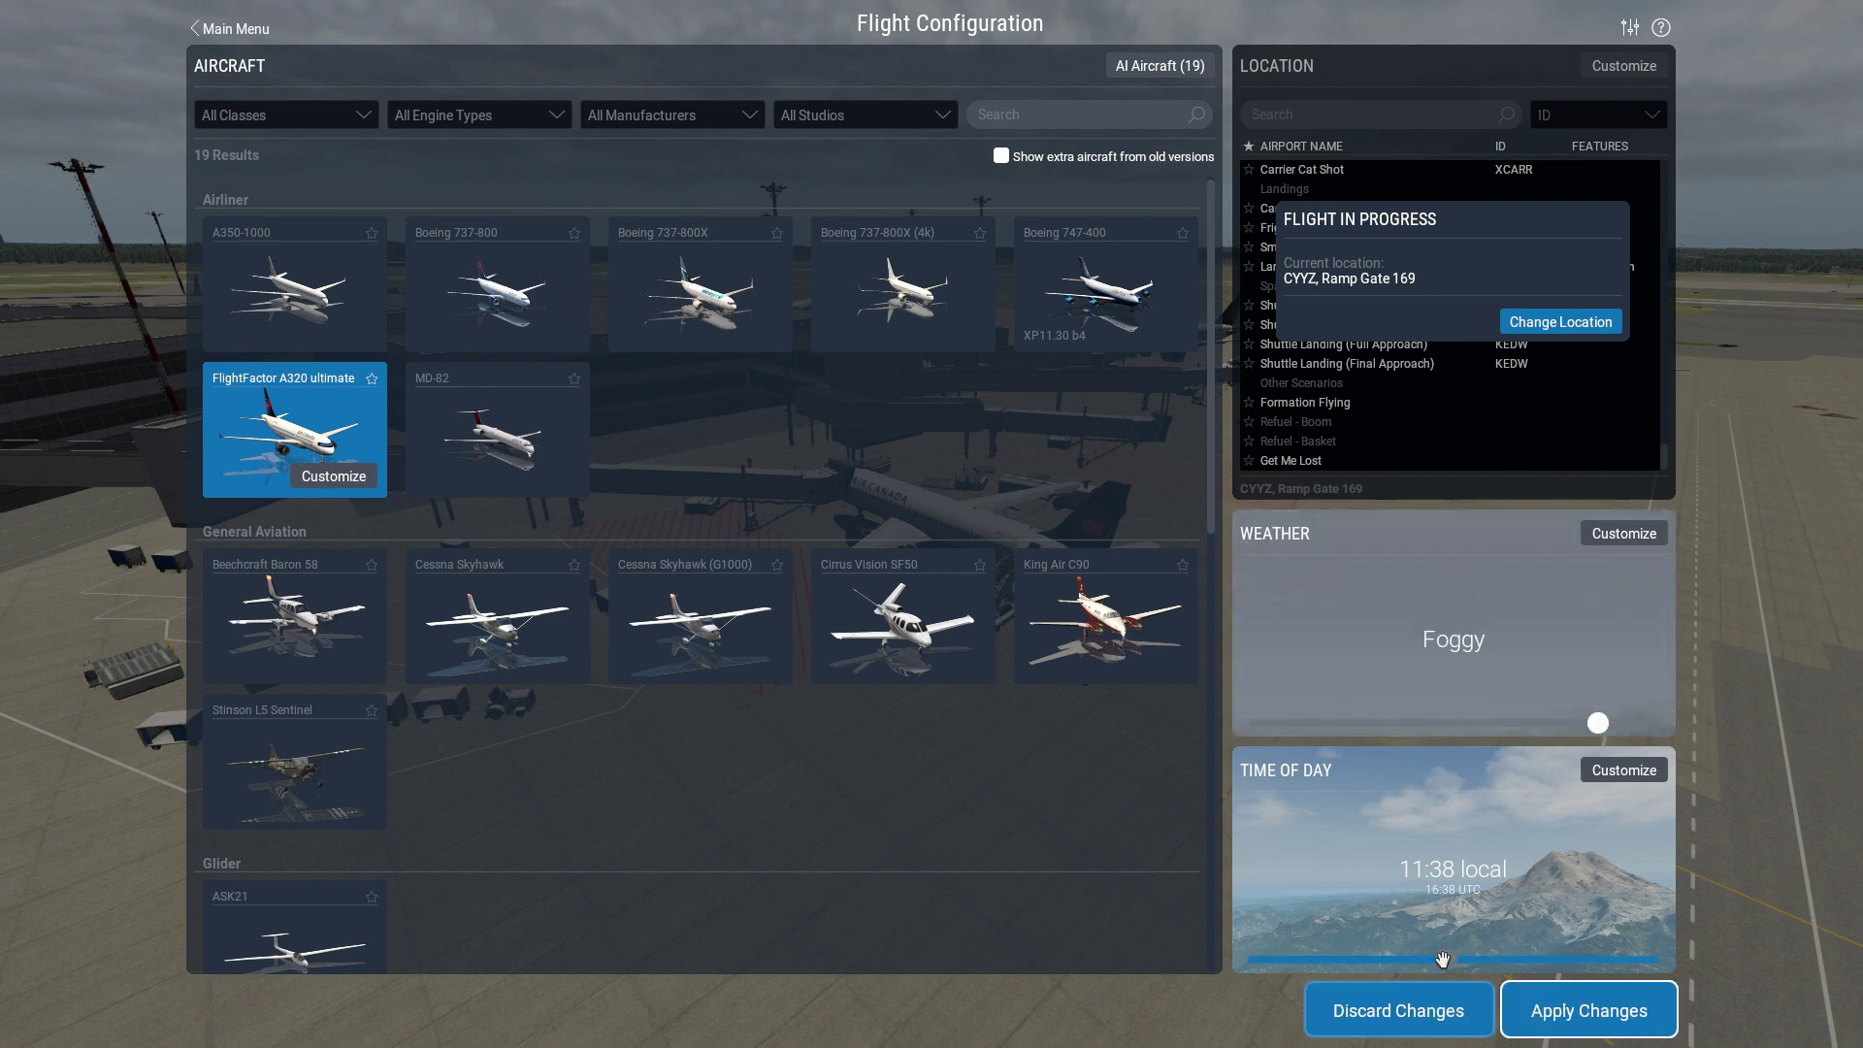
{"action": "left_click_drag", "start_coordinate": [1447, 959], "coordinate": [1341, 955]}
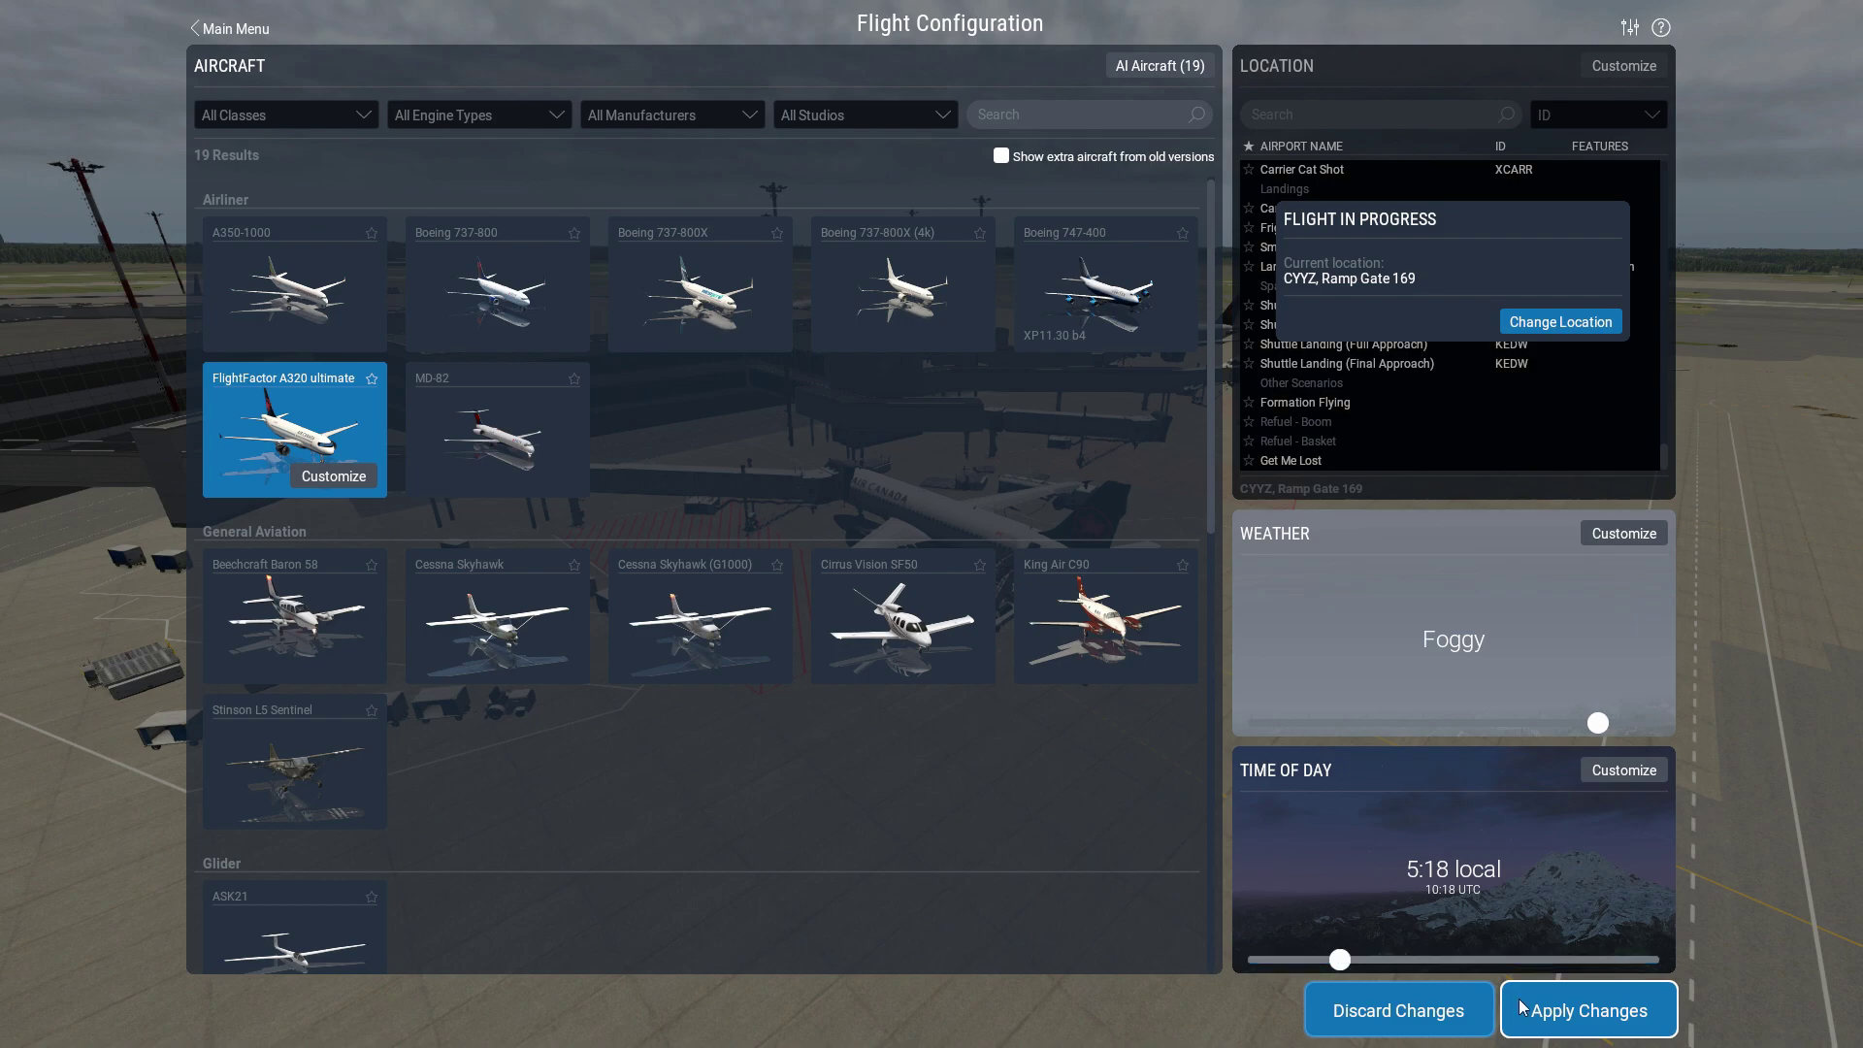
{"action": "left_click", "coordinate": [1587, 1015]}
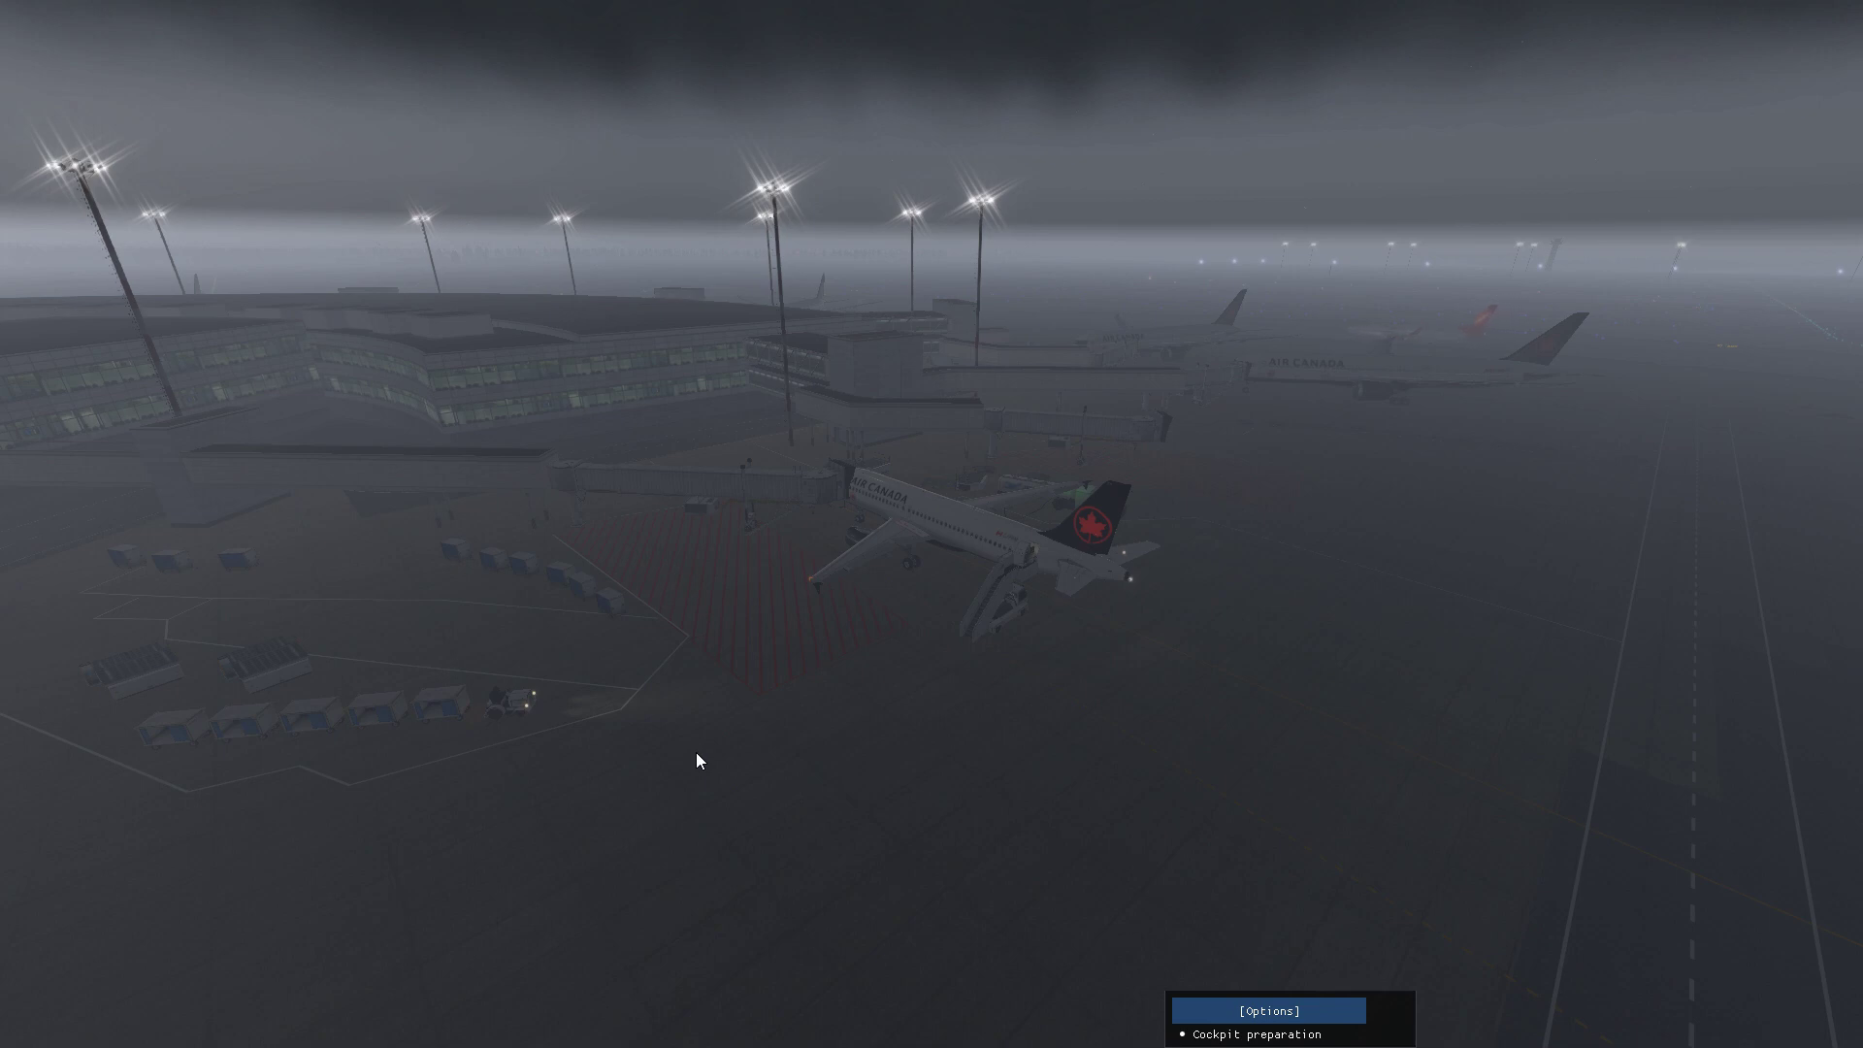
{"action": "key", "text": "ctrl+t"}
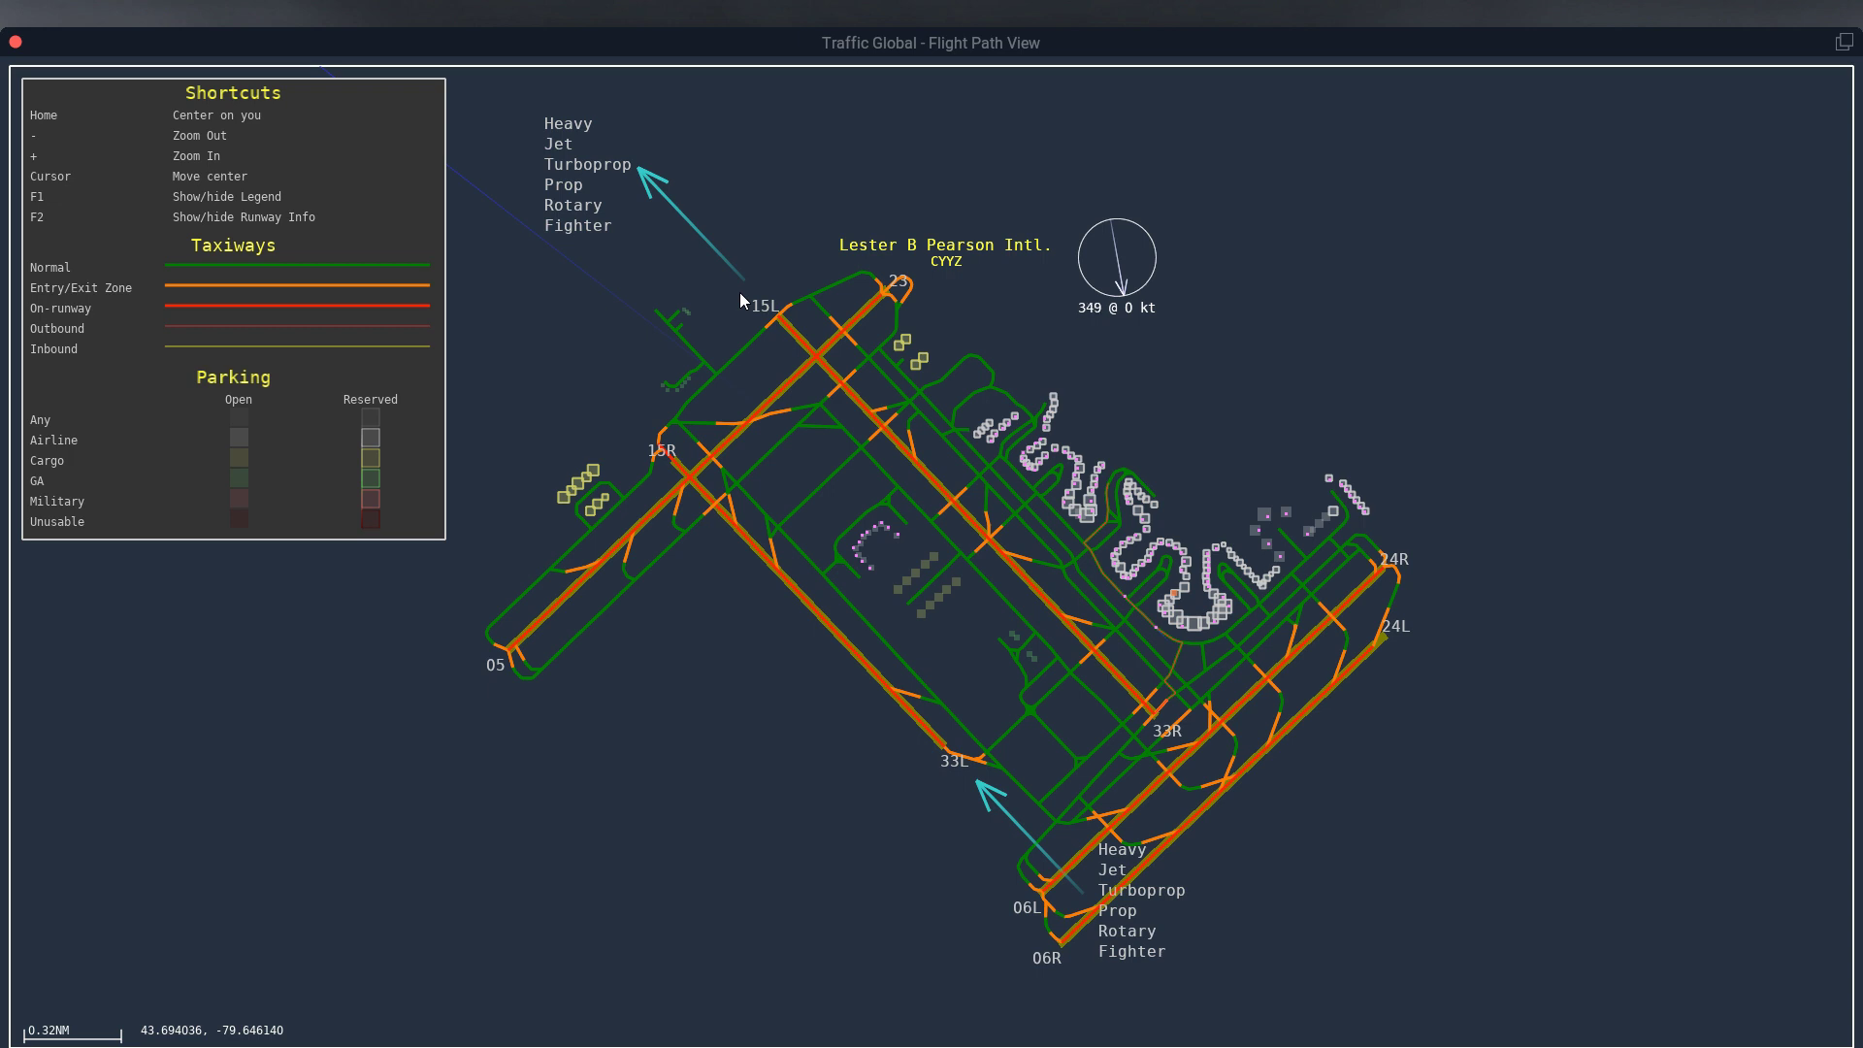
{"action": "left_click", "coordinate": [16, 41]}
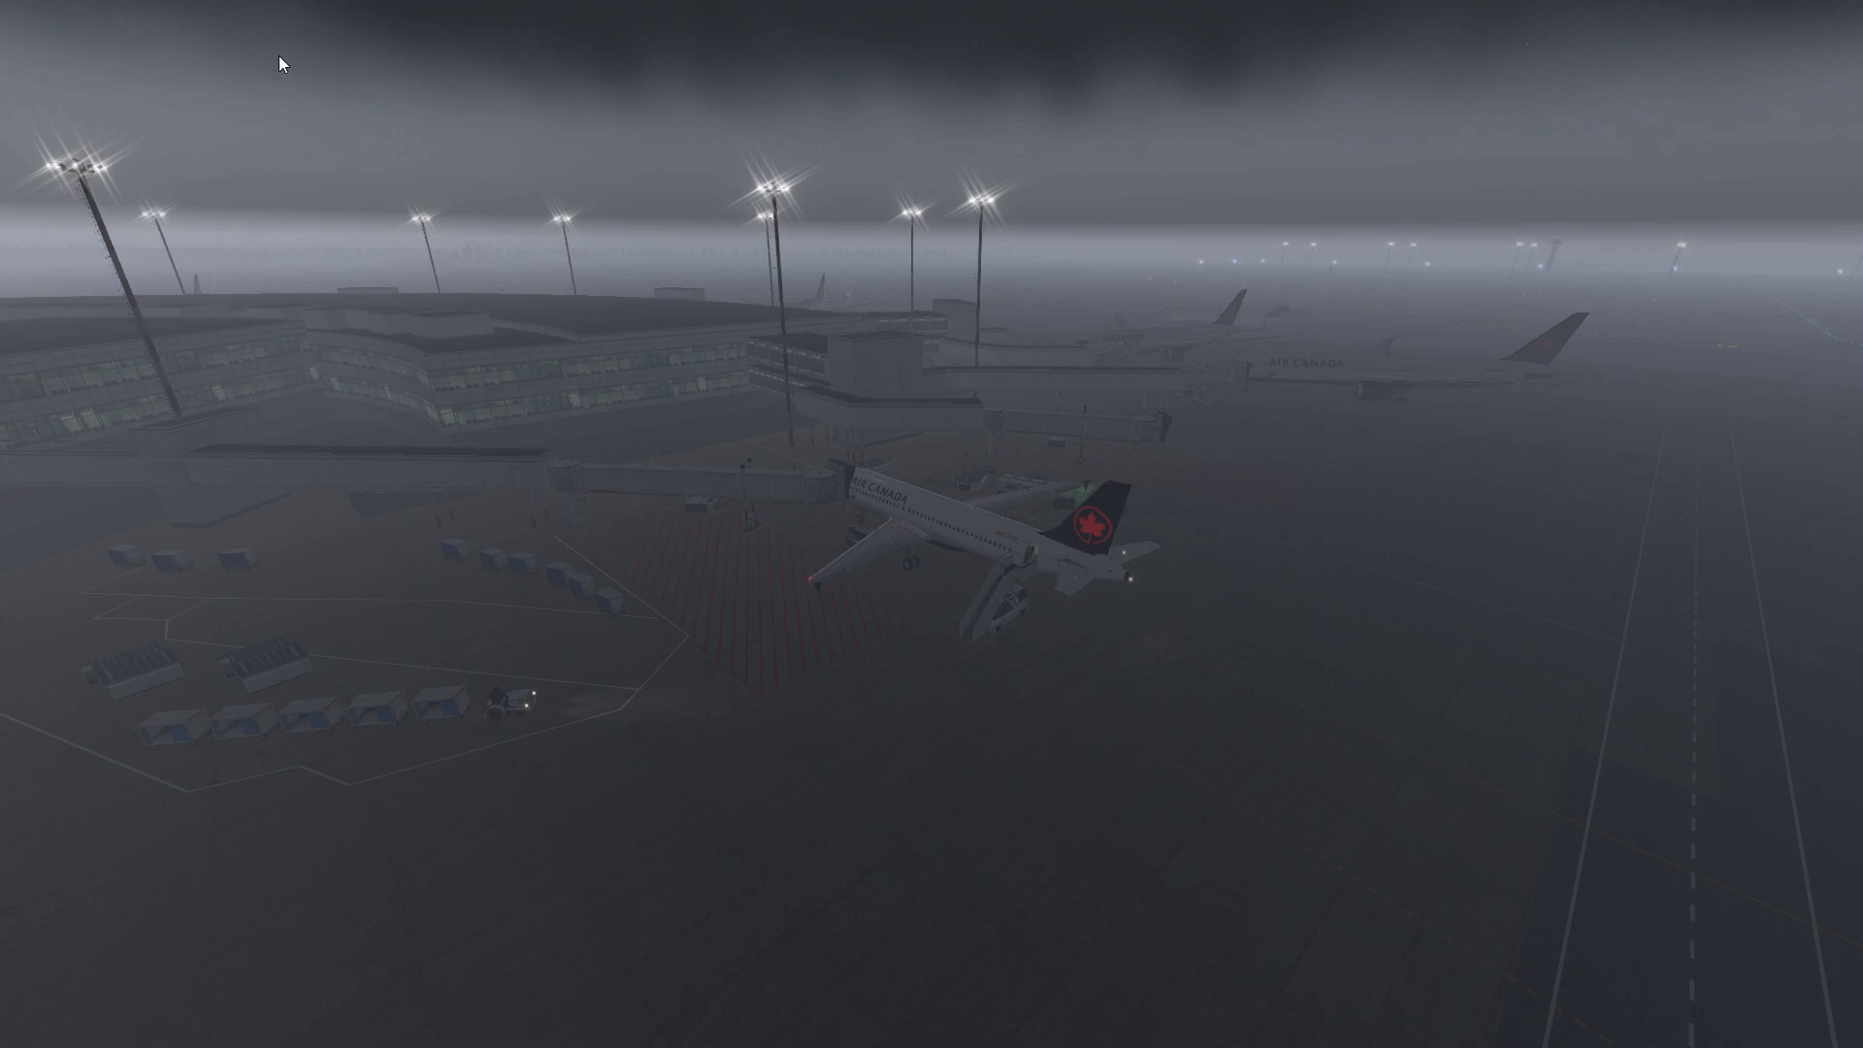
Add a customized weather wind layer from 50° at 10 kts and apply the changes
{"action": "mouse_move", "coordinate": [142, 17]}
{"action": "left_click", "coordinate": [78, 17]}
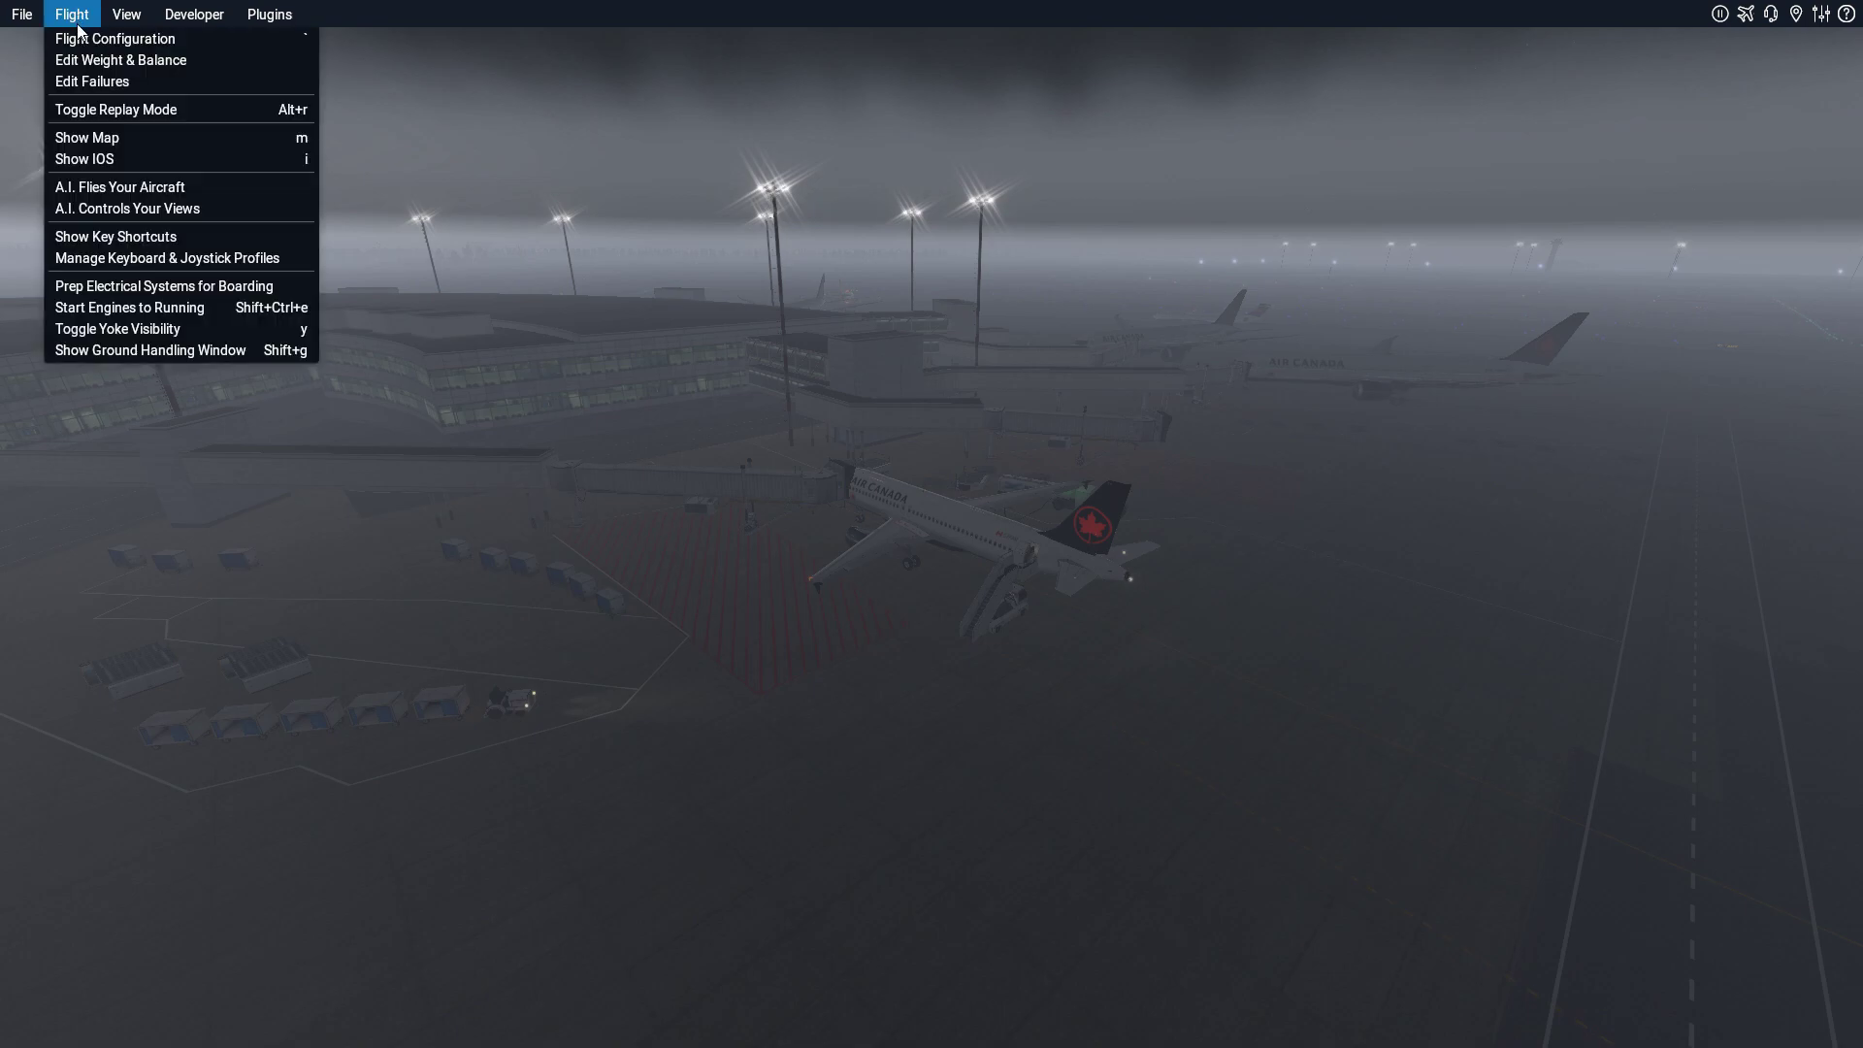
{"action": "left_click", "coordinate": [84, 40]}
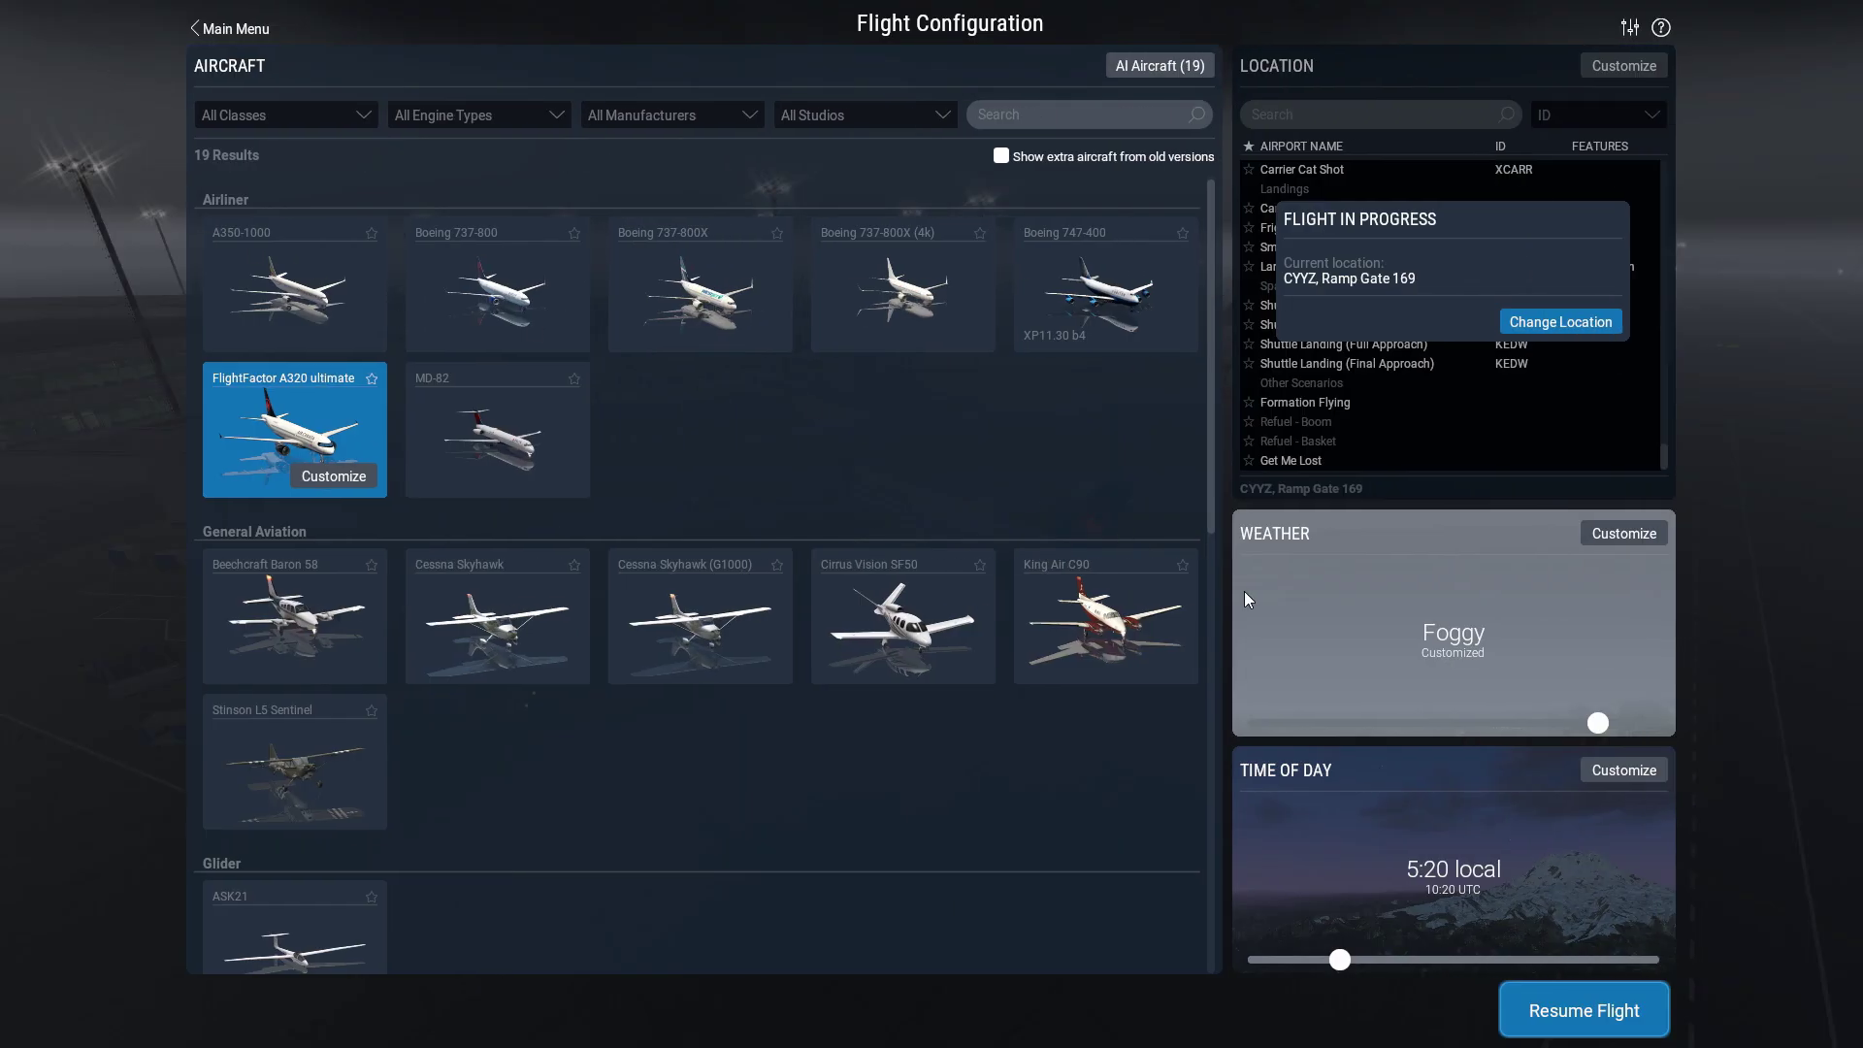
{"action": "left_click", "coordinate": [1614, 535]}
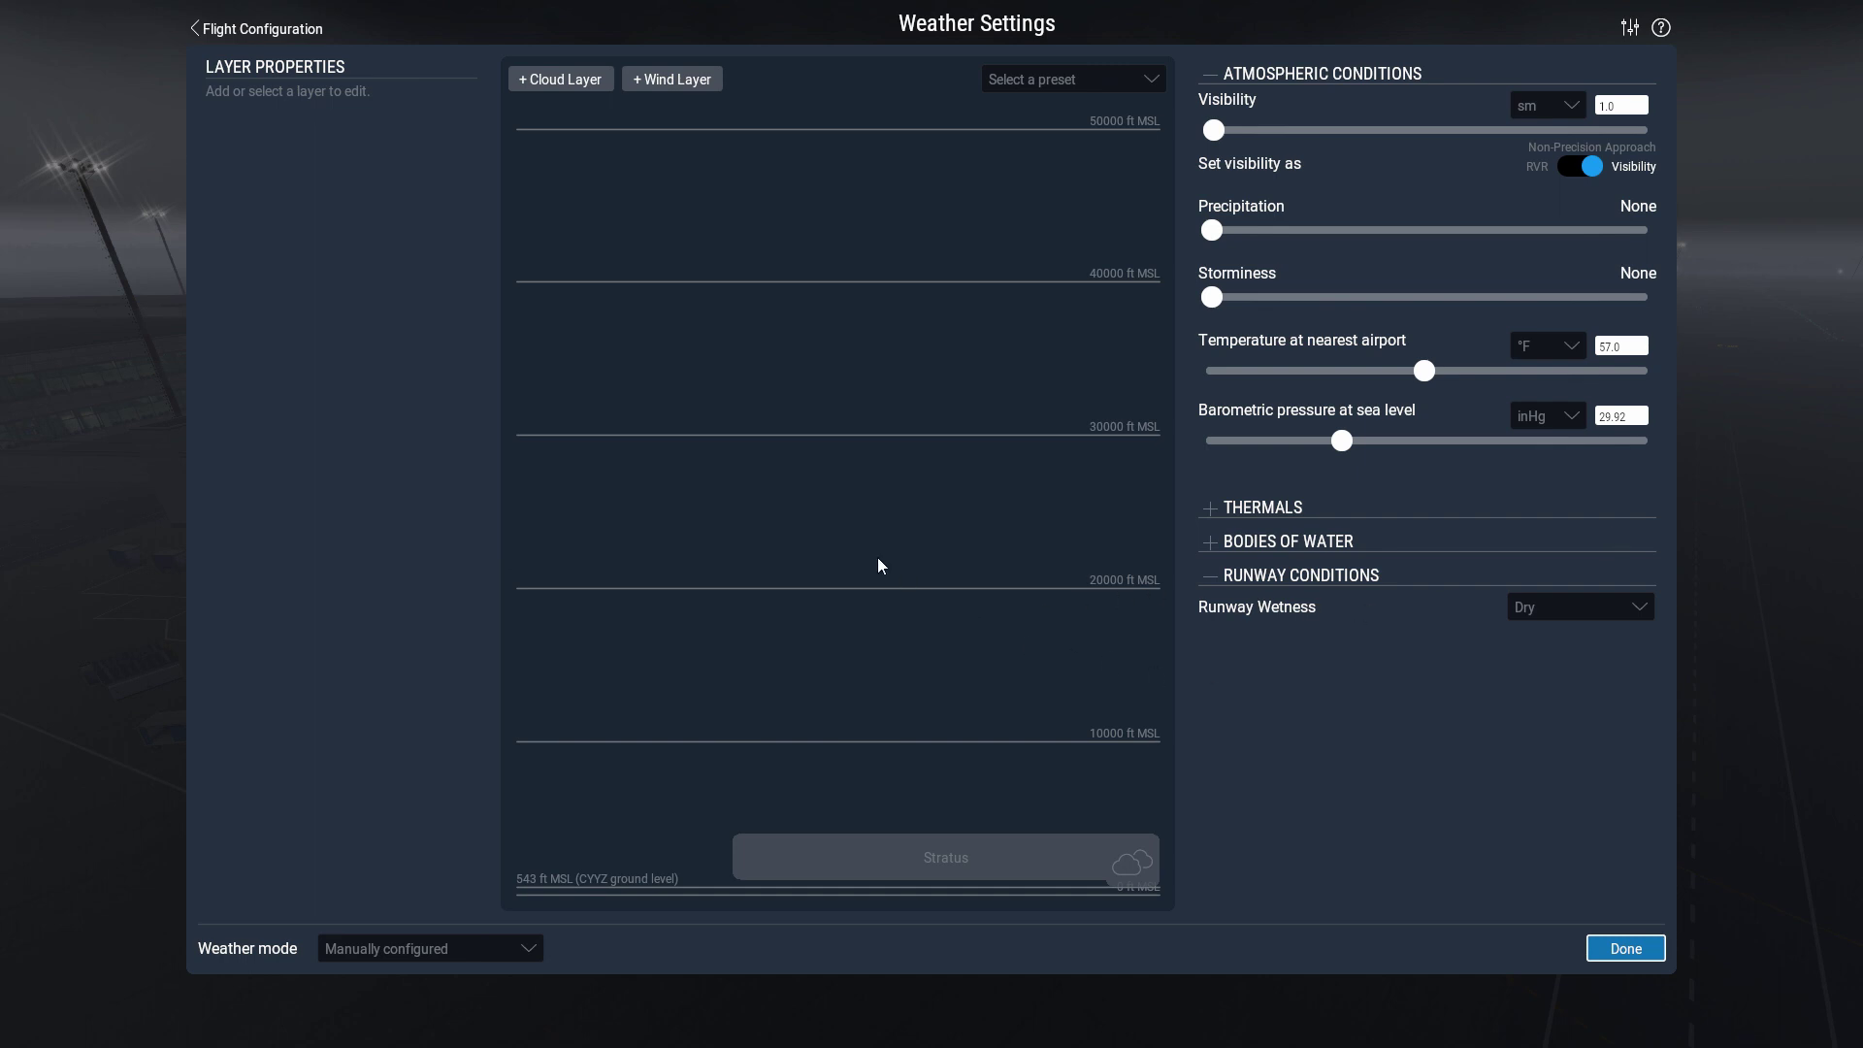
{"action": "left_click", "coordinate": [655, 79]}
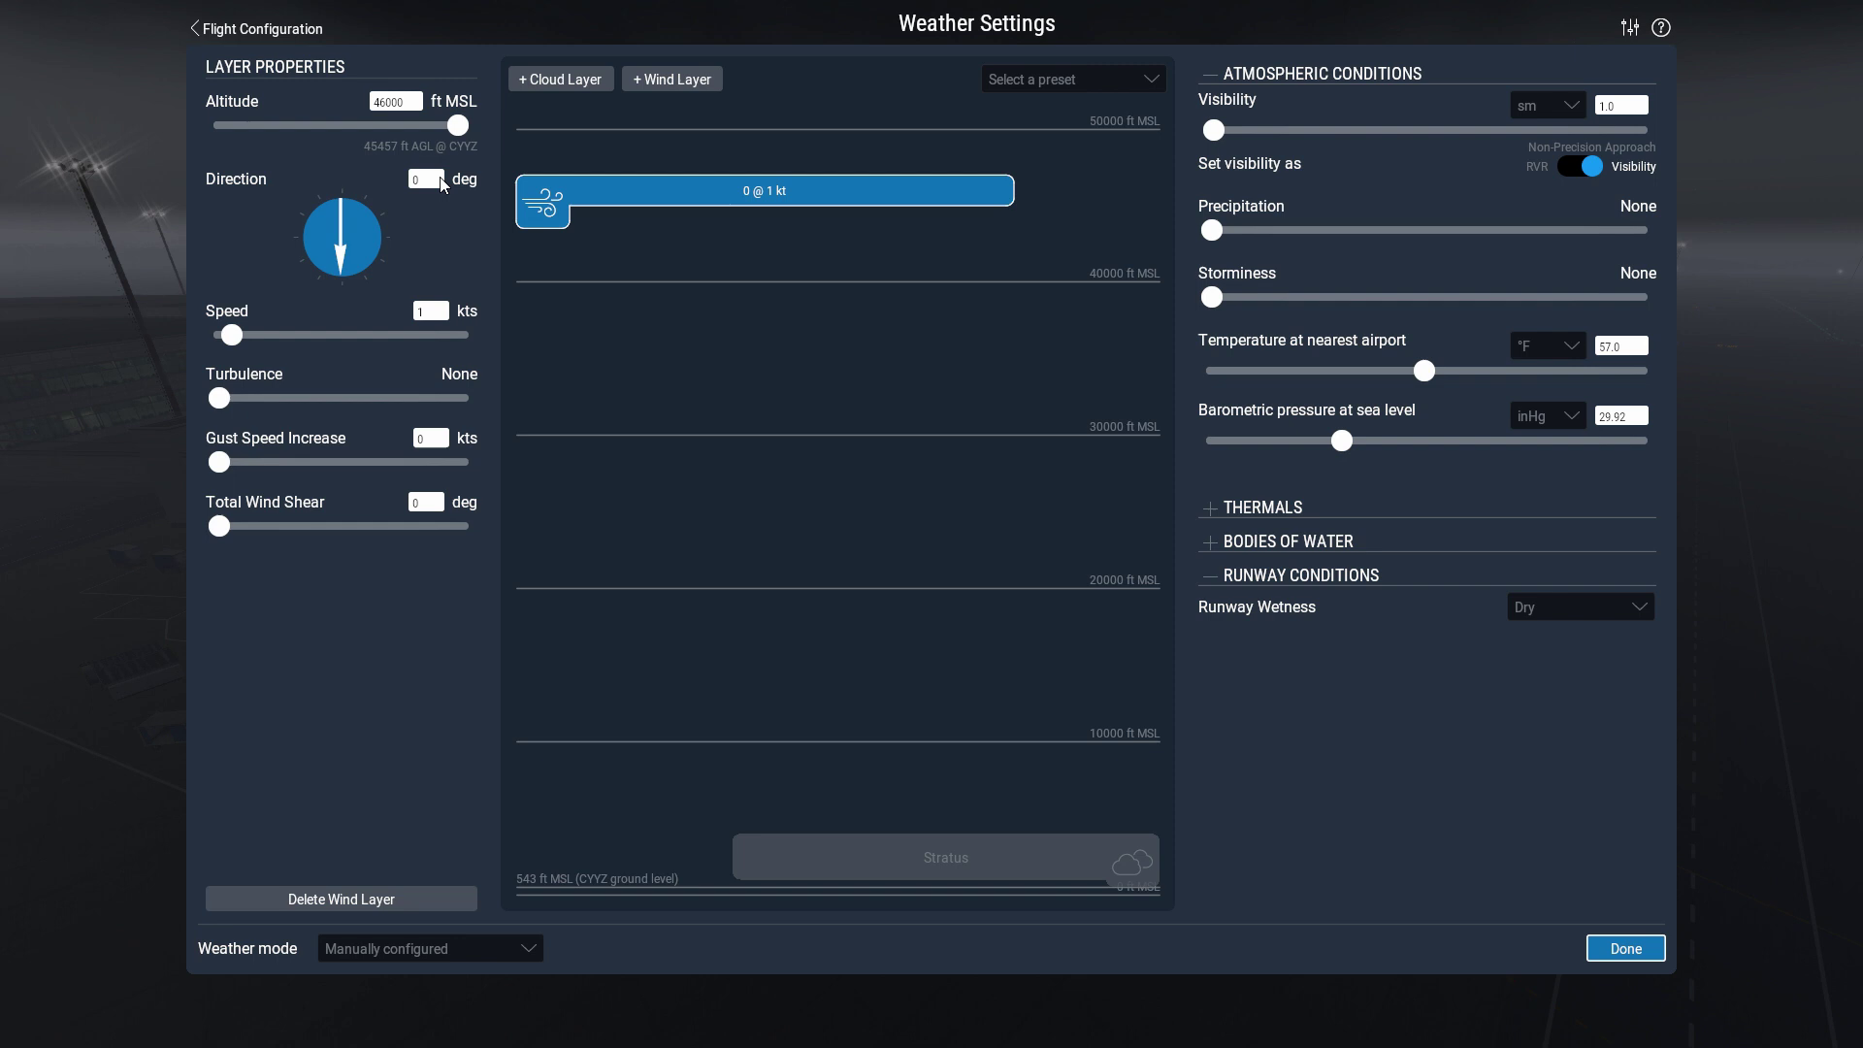
{"action": "left_click", "coordinate": [435, 181]}
{"action": "type", "text": "5"}
{"action": "left_click_drag", "start_coordinate": [226, 335], "coordinate": [273, 337]}
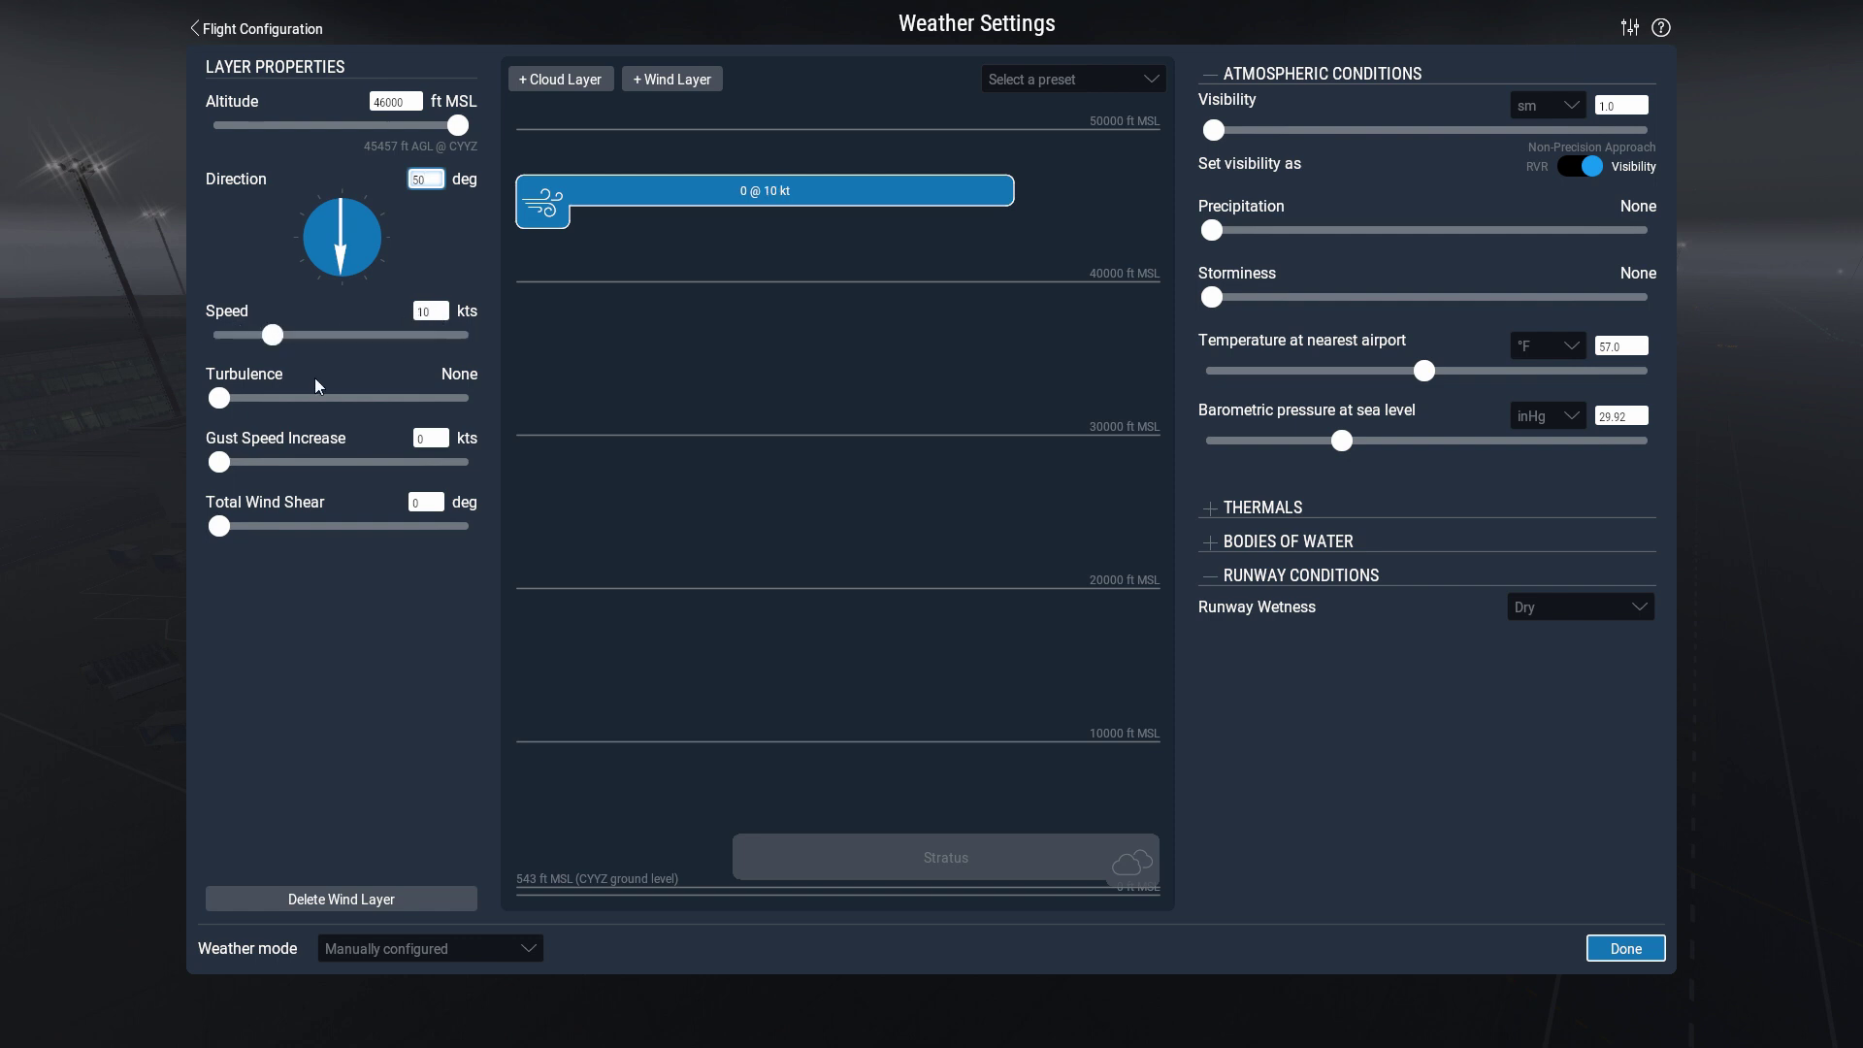
{"action": "left_click", "coordinate": [1629, 949]}
{"action": "left_click", "coordinate": [1601, 1015]}
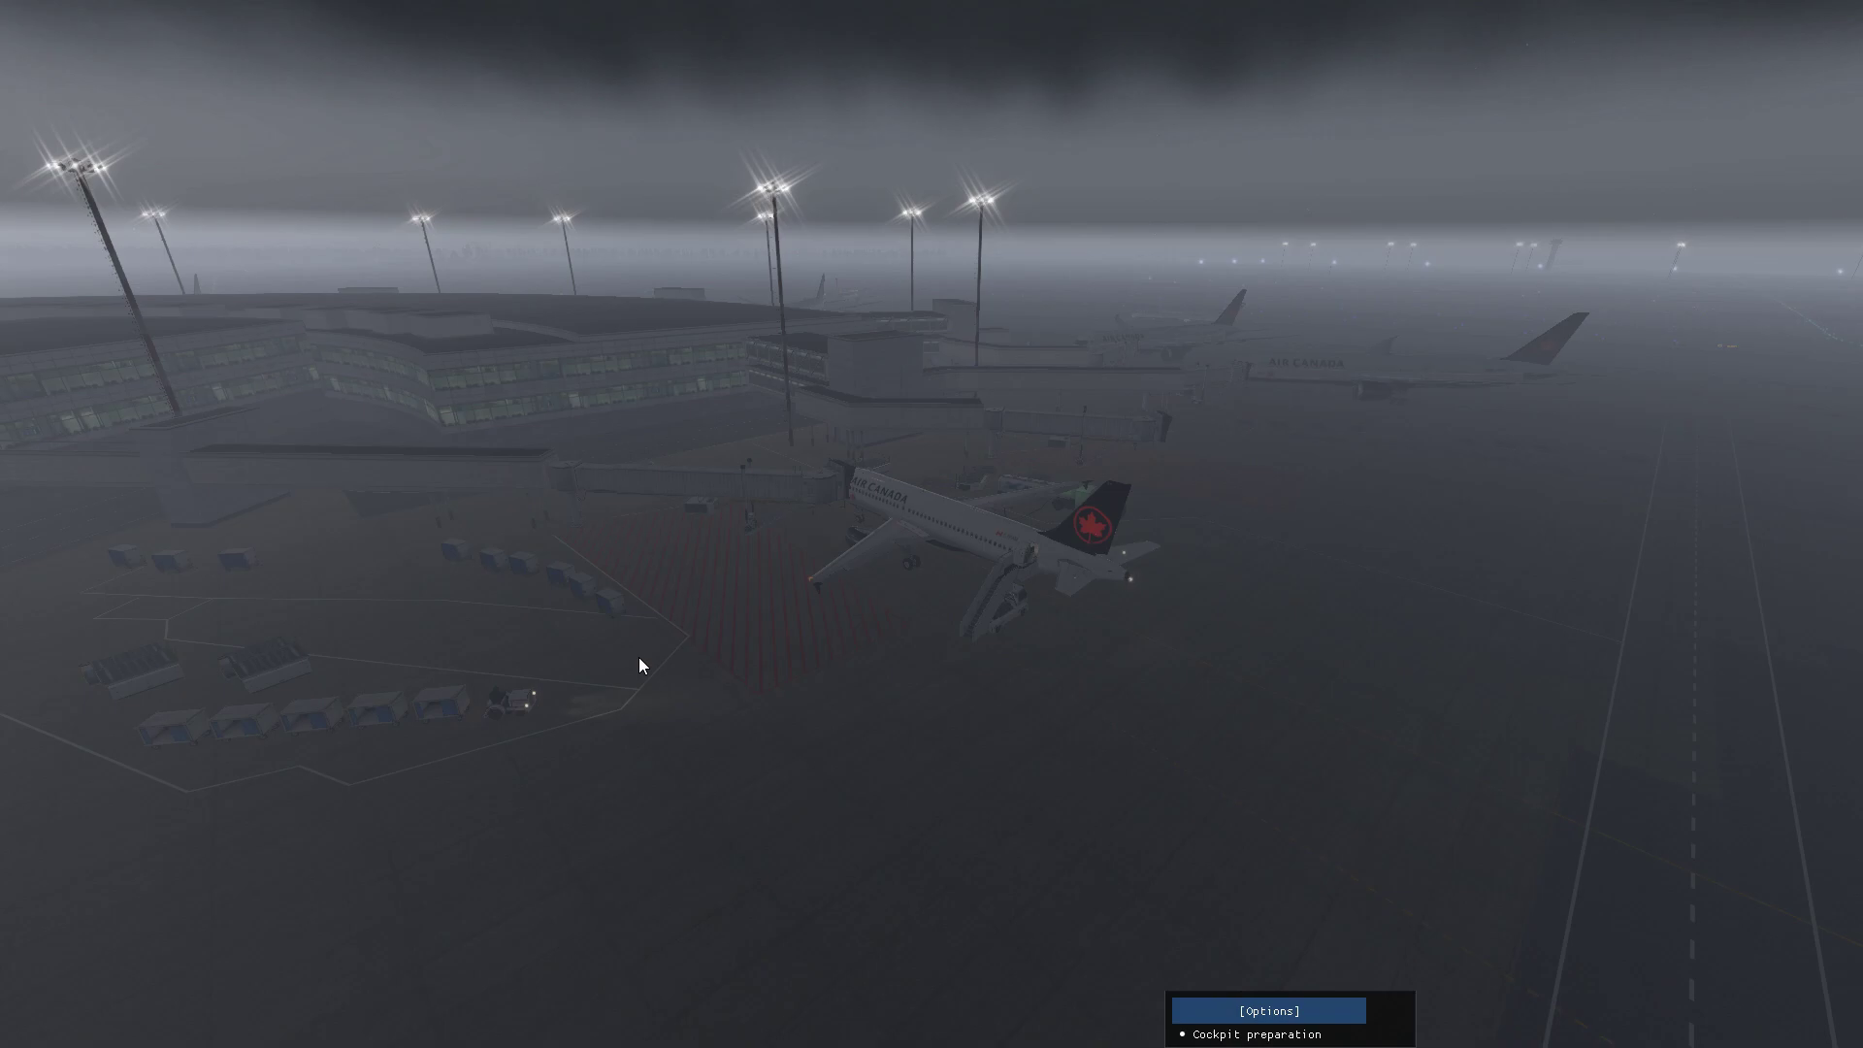
Open Traffic Global's map with Ctrl+Shift+T to check CYYZ's wind, now 039 at 7 kt
{"action": "key", "text": "ctrl+shift+t"}
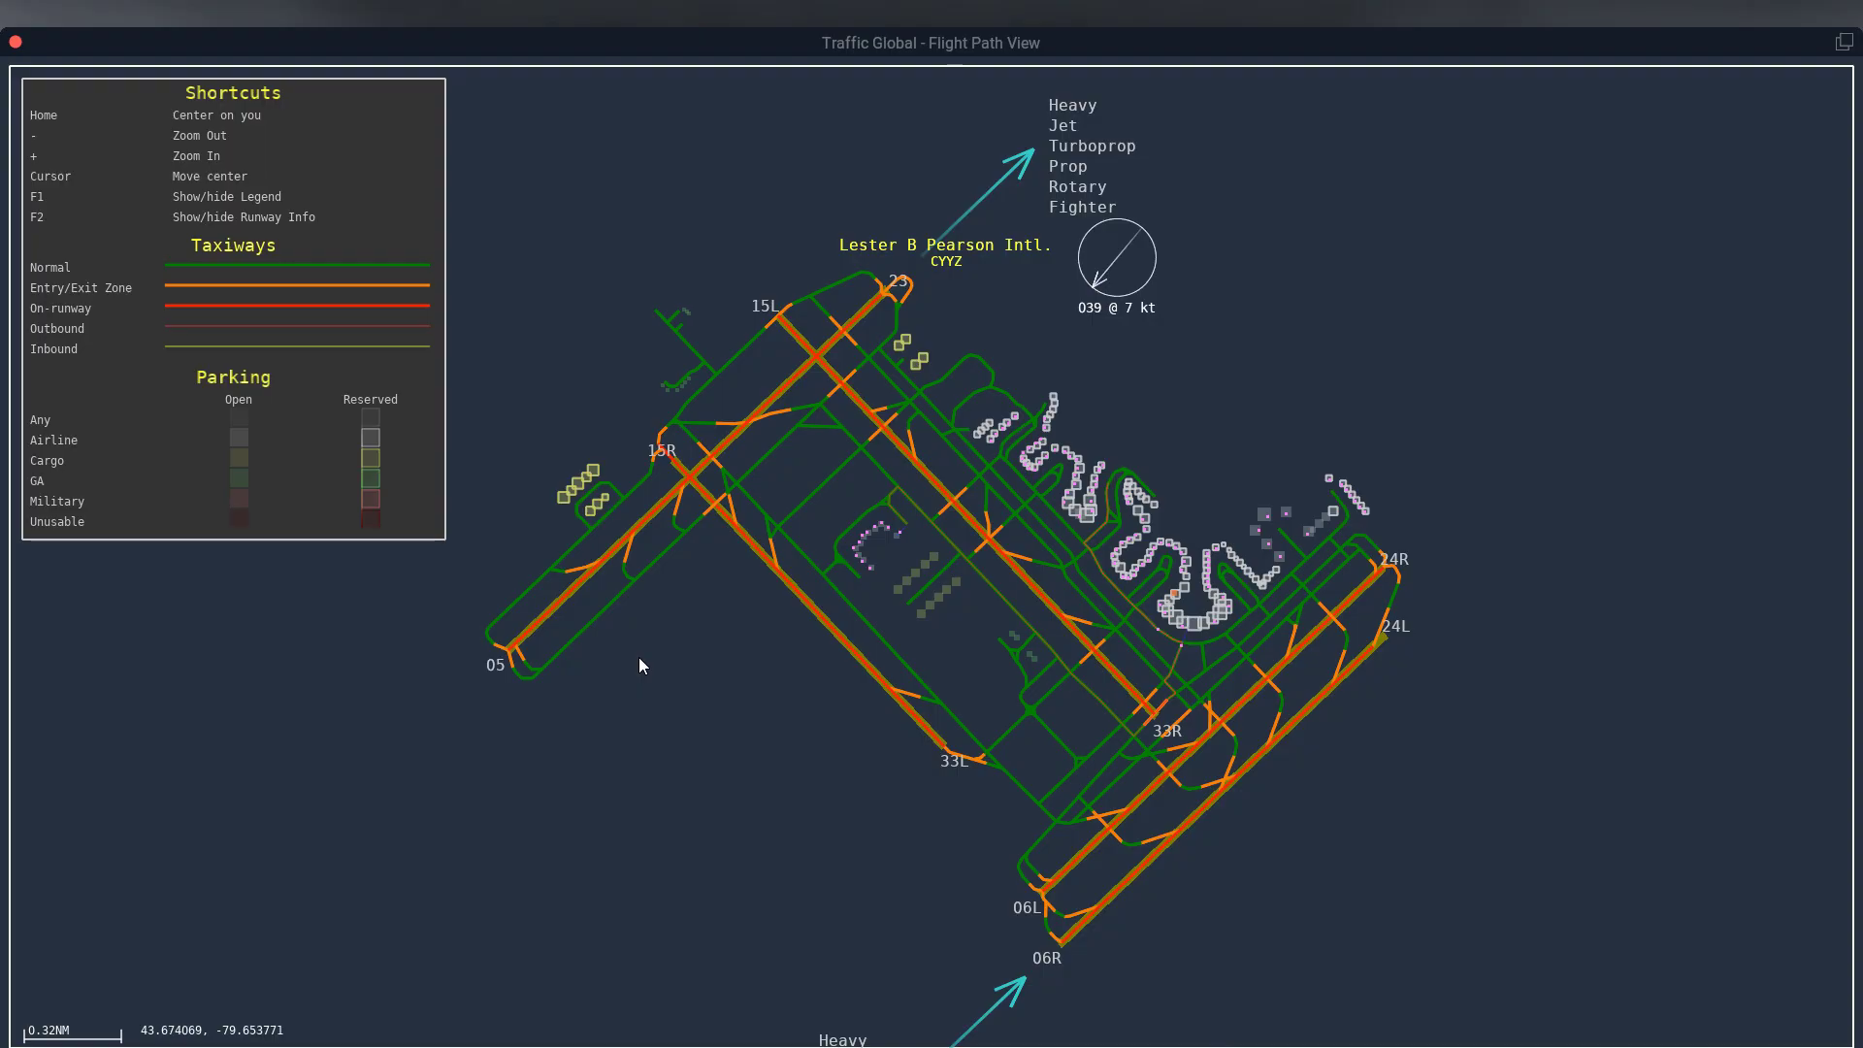